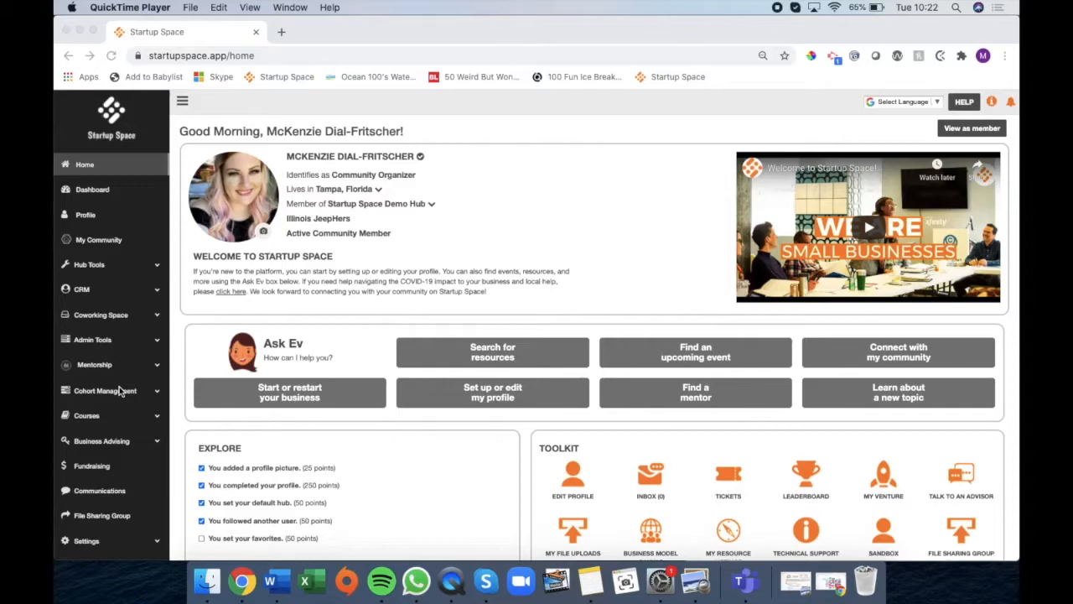
View the cohort management pages listing the programs and the cohorts
click(131, 391)
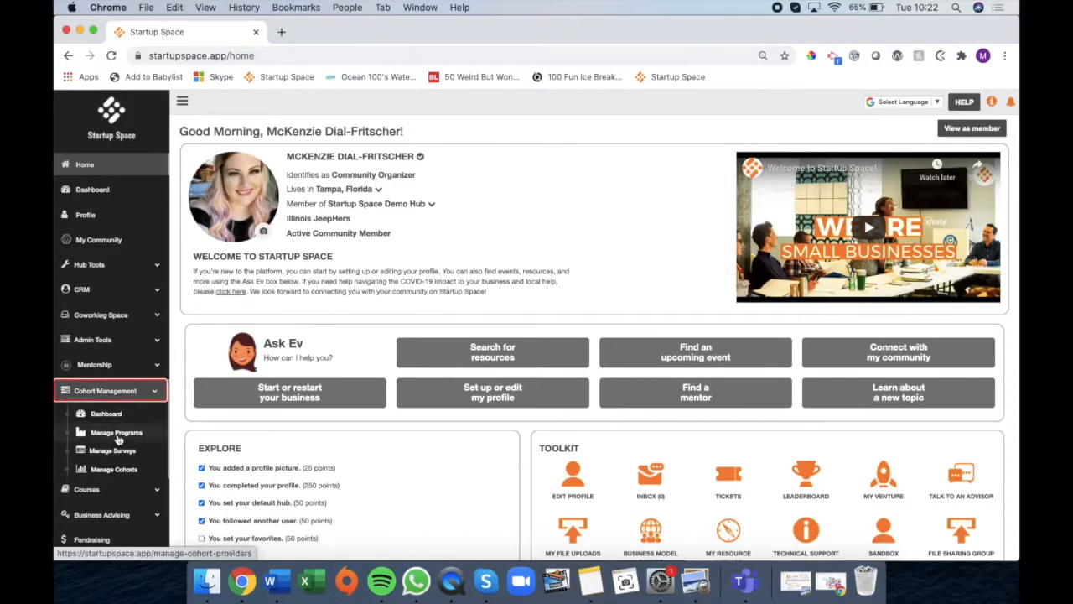
click(119, 434)
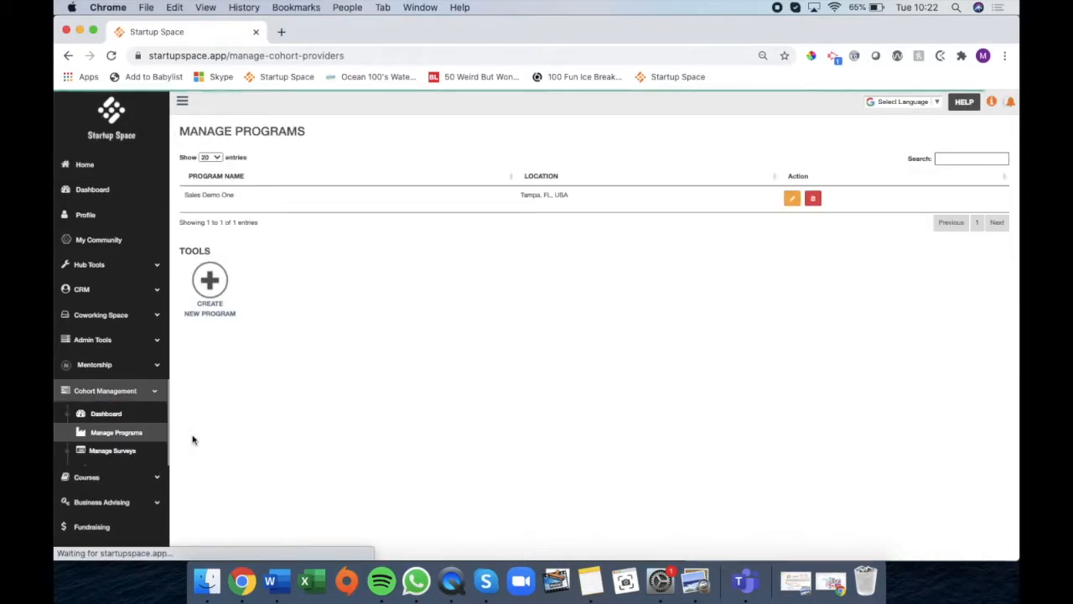
click(126, 470)
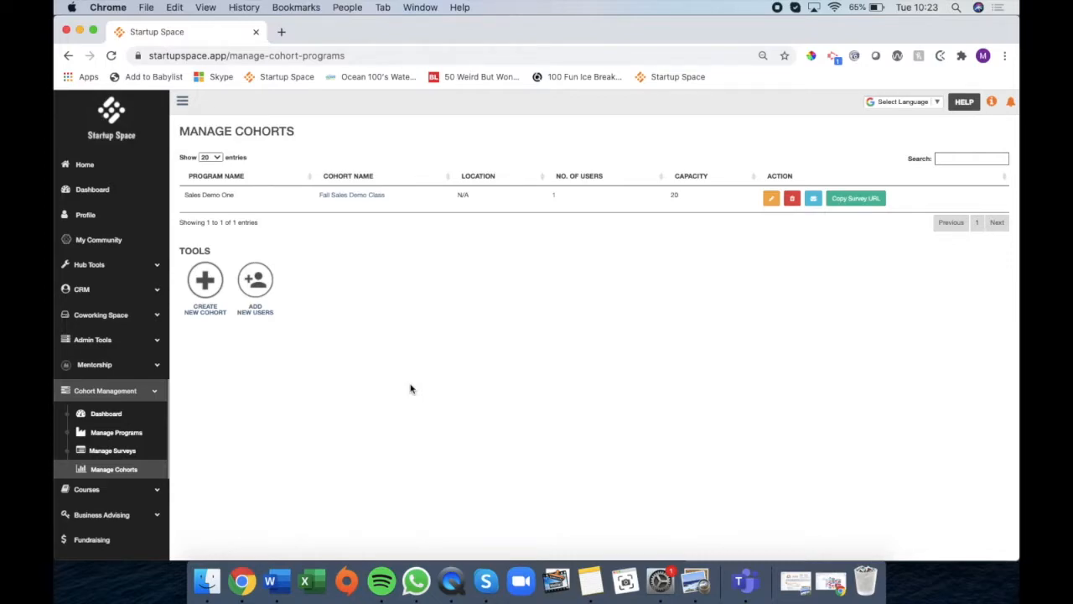
Open the list of courses
scroll(140, 396, down, 1)
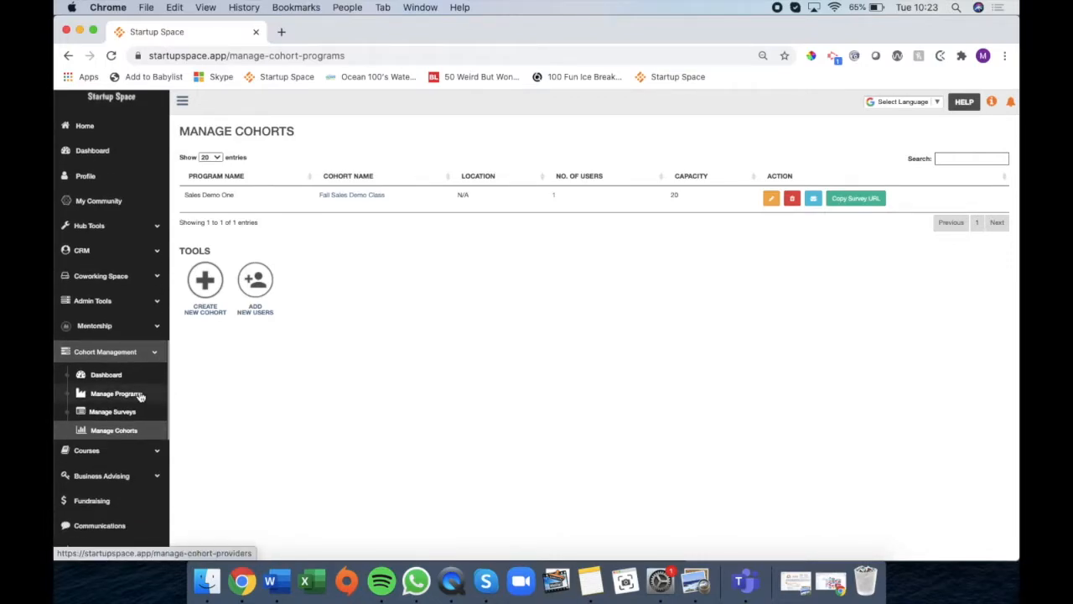
click(122, 452)
click(121, 443)
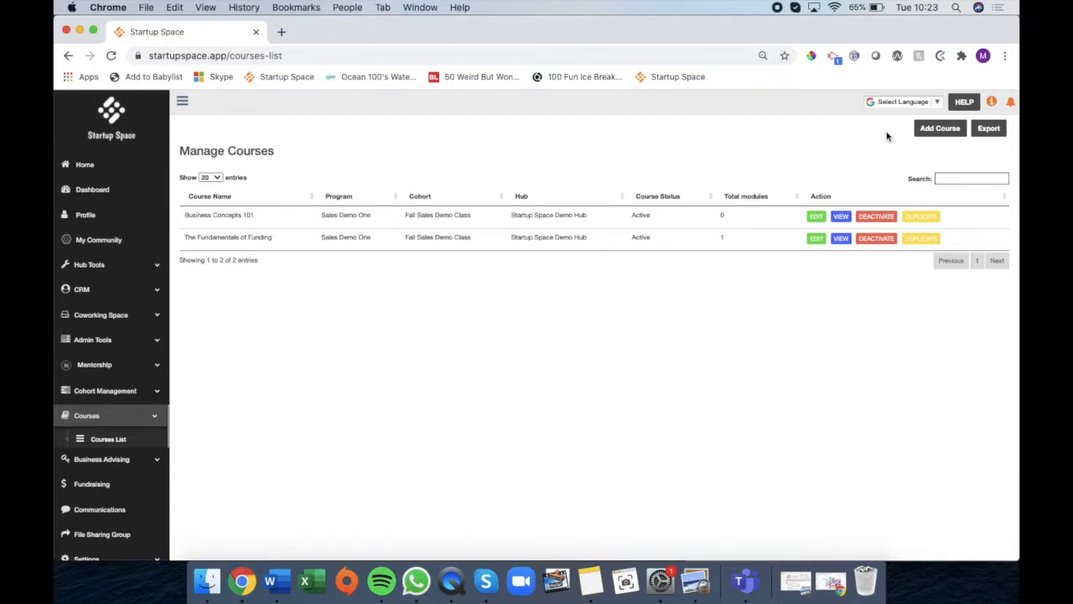
Check the name, program and cohort fields of a new course form and close it without saving
click(938, 130)
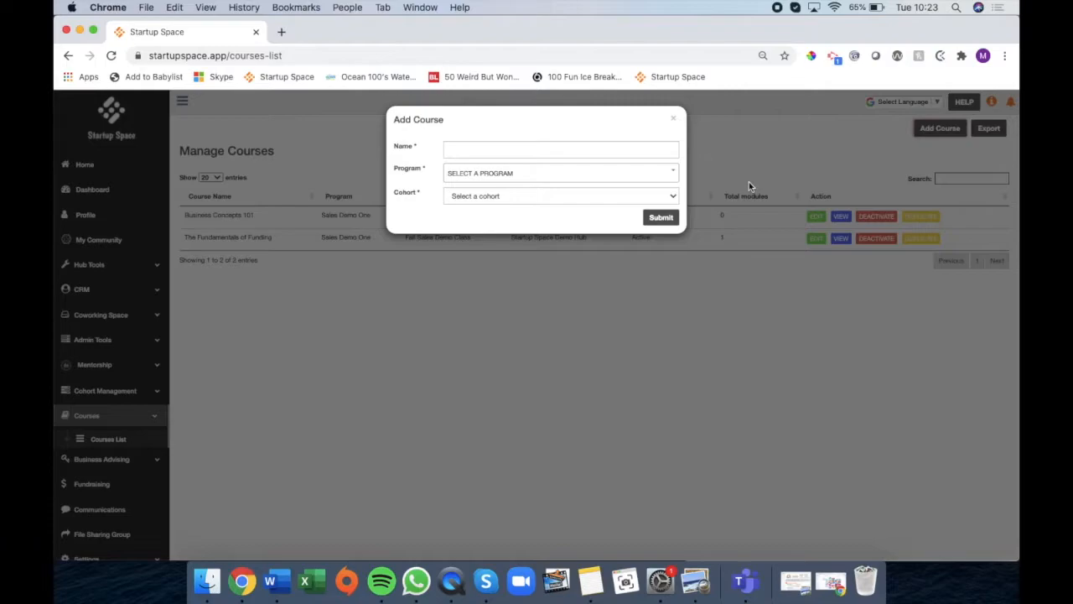
click(486, 152)
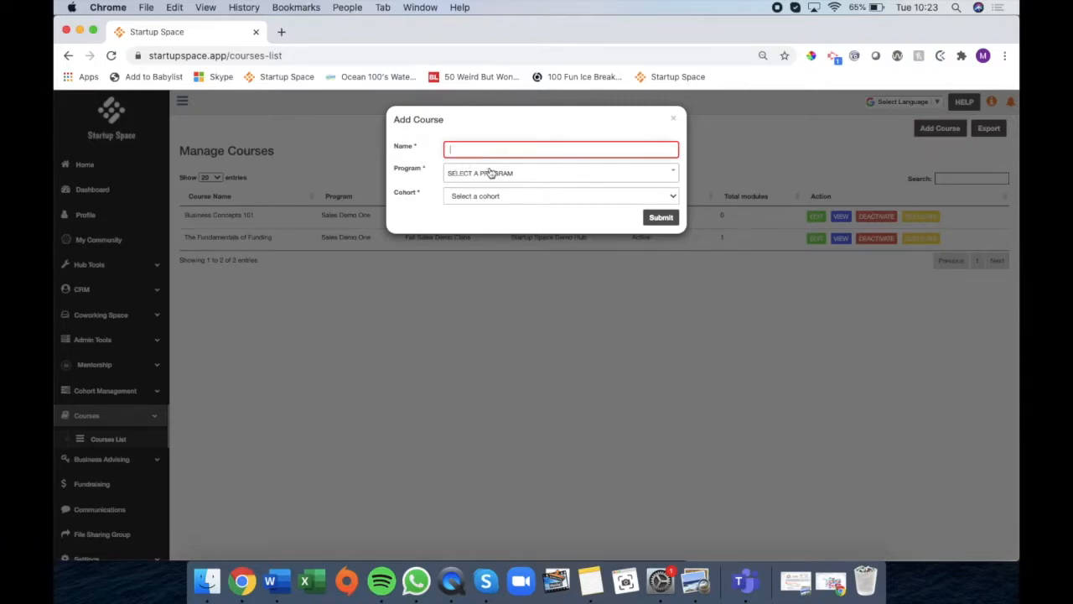
click(486, 178)
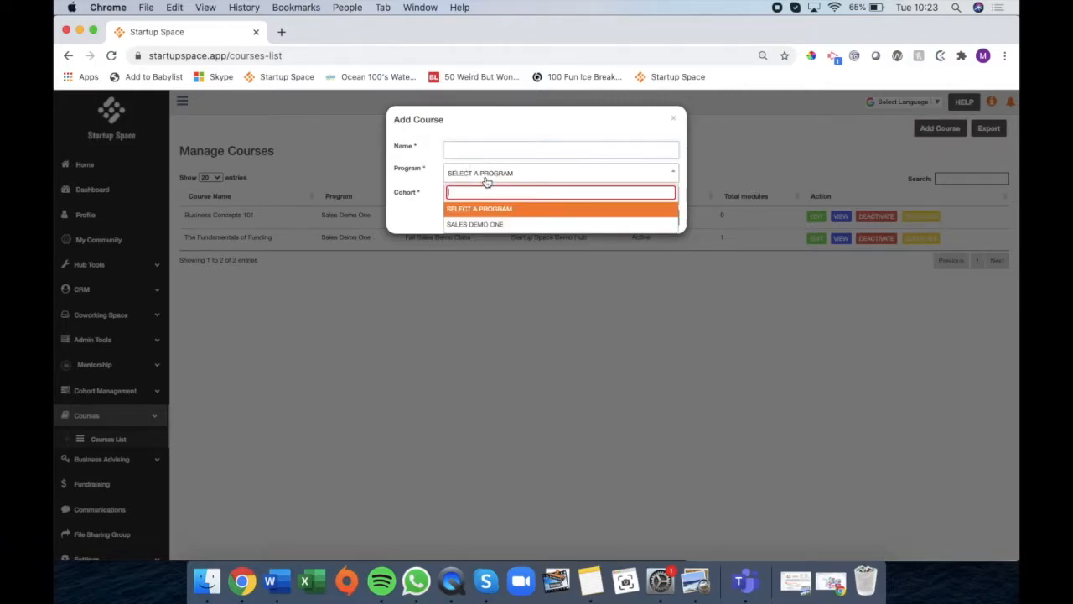
click(486, 181)
click(485, 194)
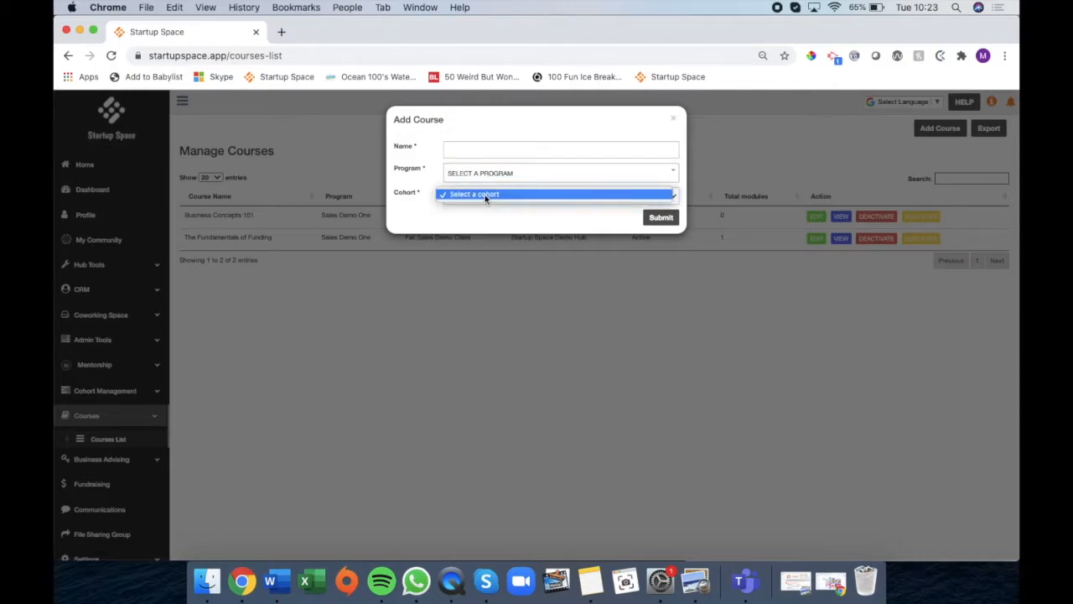
click(485, 194)
click(675, 121)
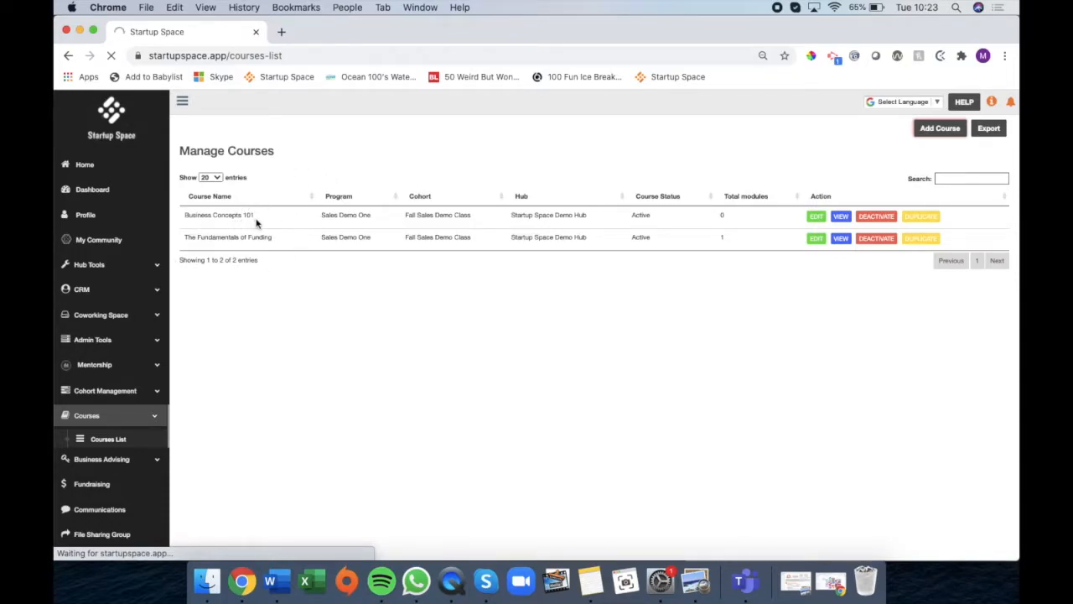
Open the Business Concepts 101 course for editing and update it with its existing details
click(818, 218)
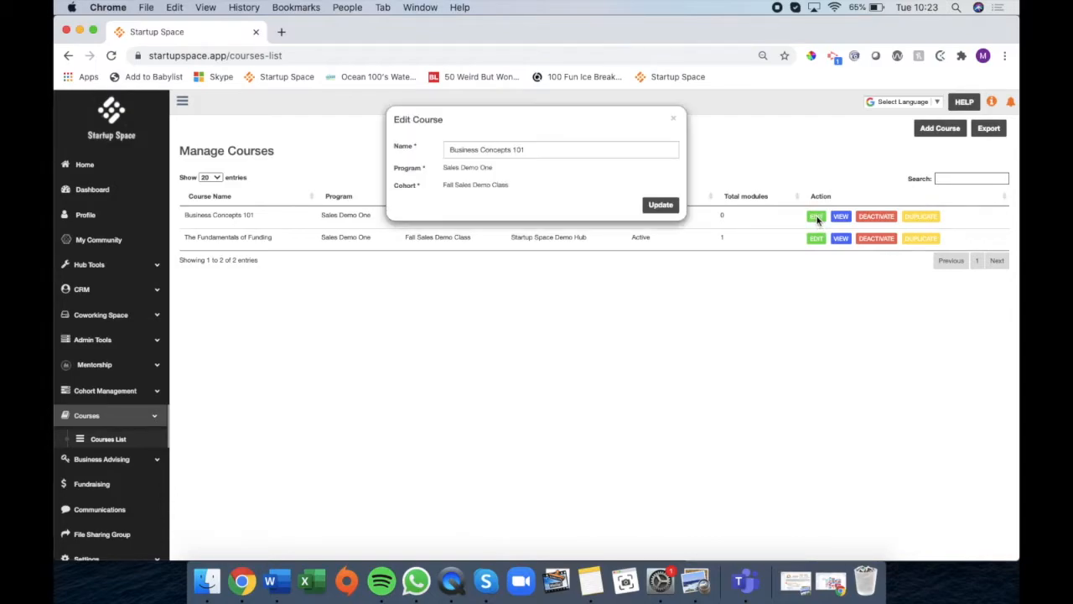
click(659, 208)
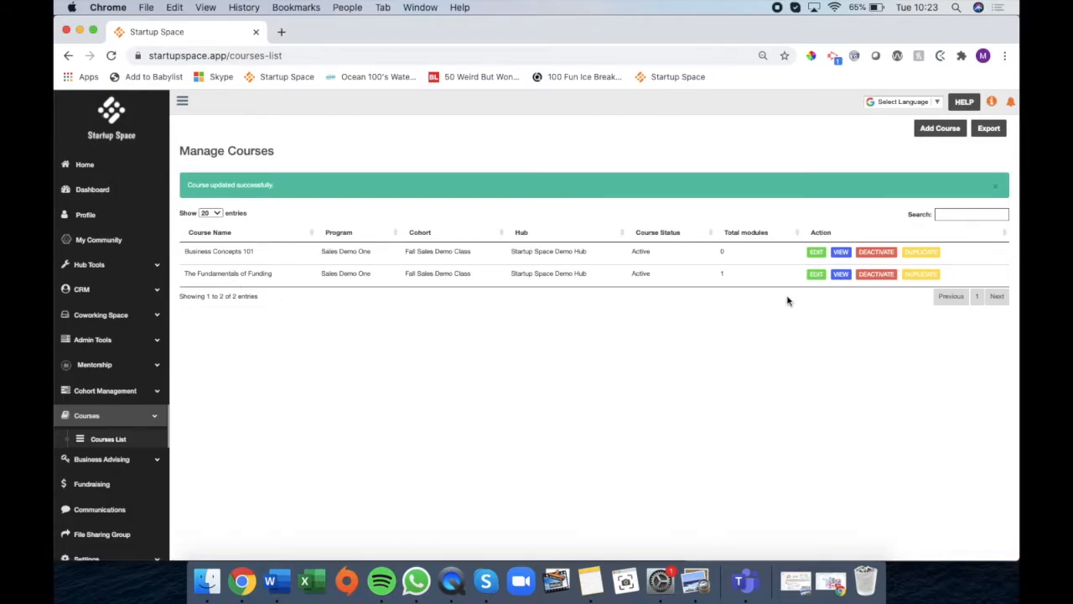
Start a new module in The Fundamentals of Funding course and look through its module number, content and assessment choices
click(841, 276)
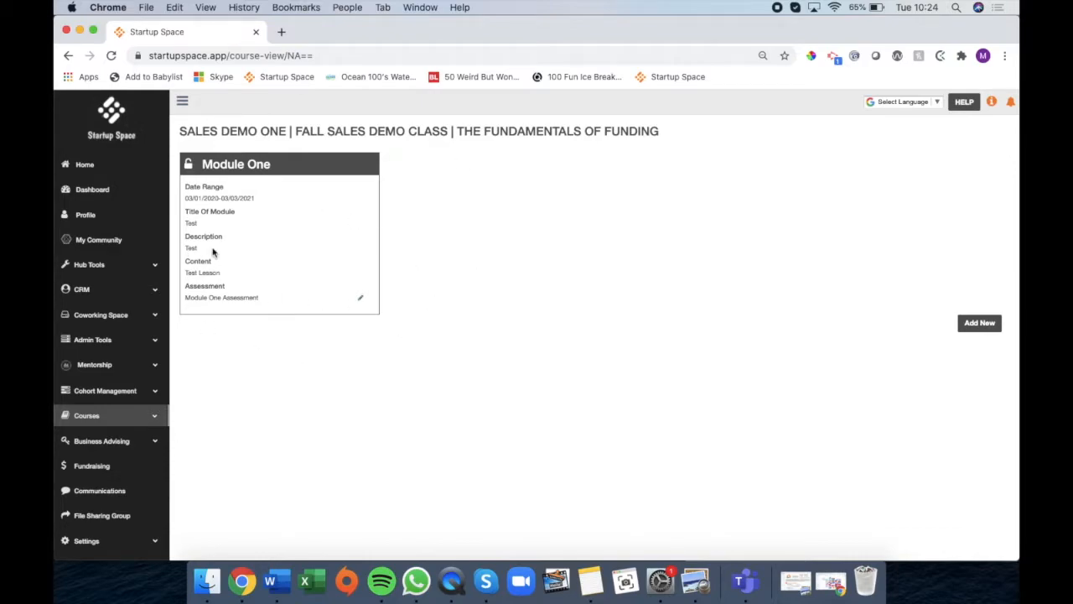
click(980, 322)
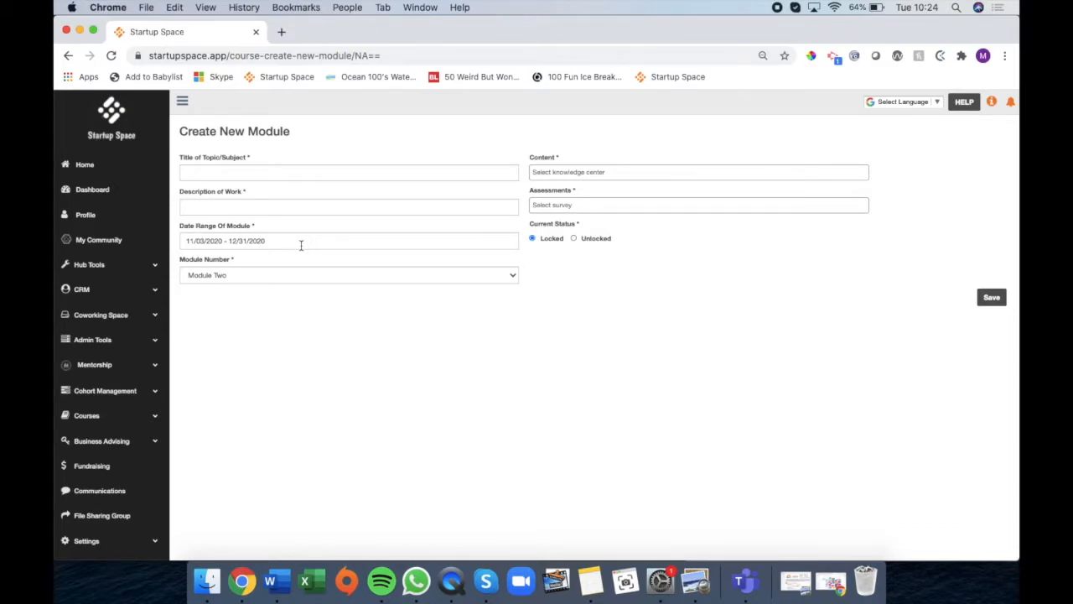
click(282, 280)
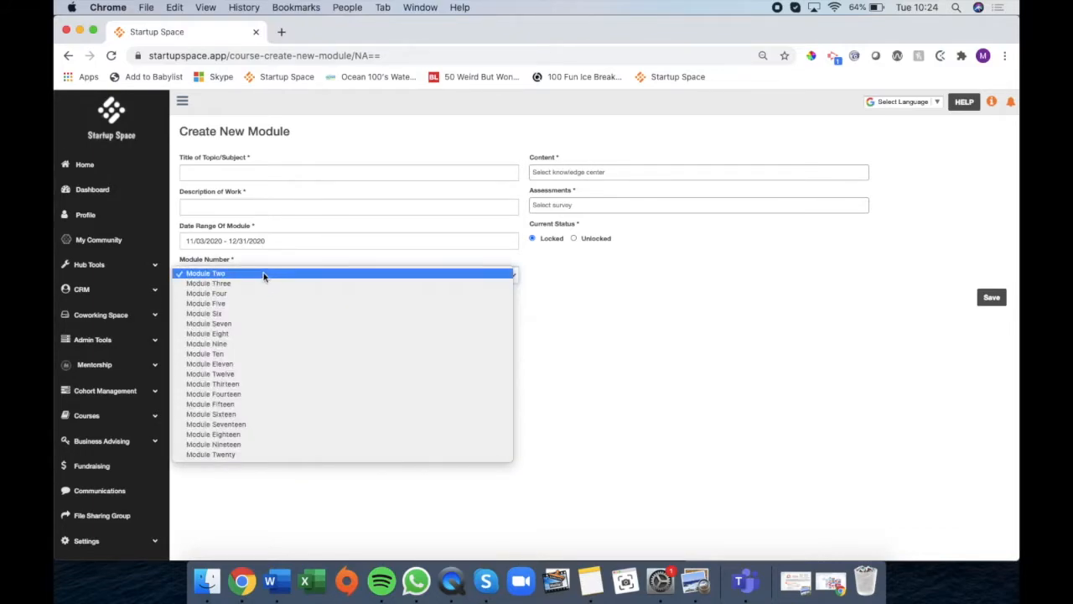
click(616, 336)
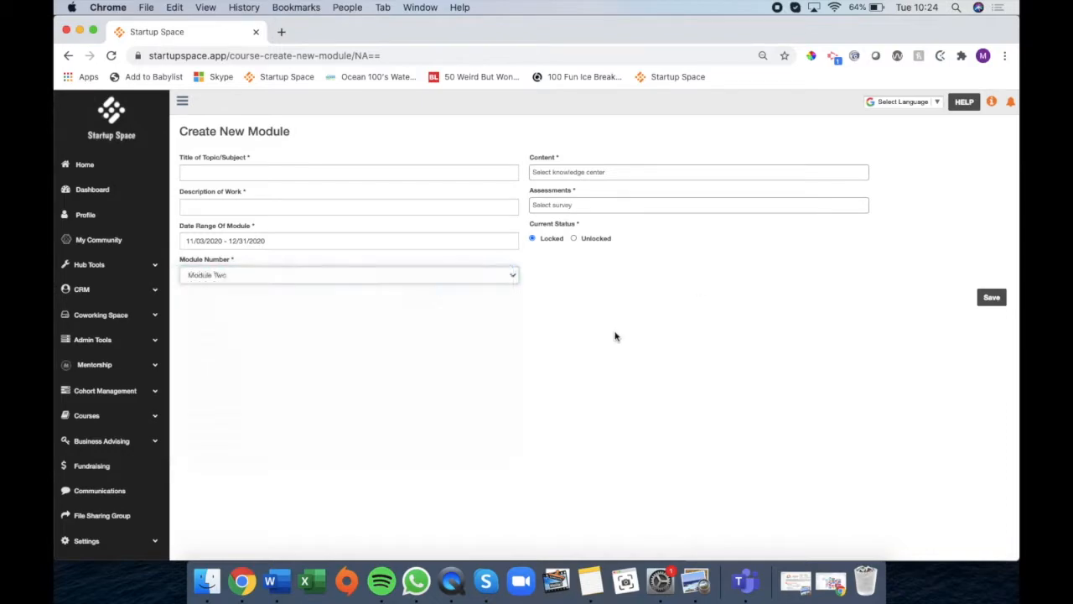
click(608, 173)
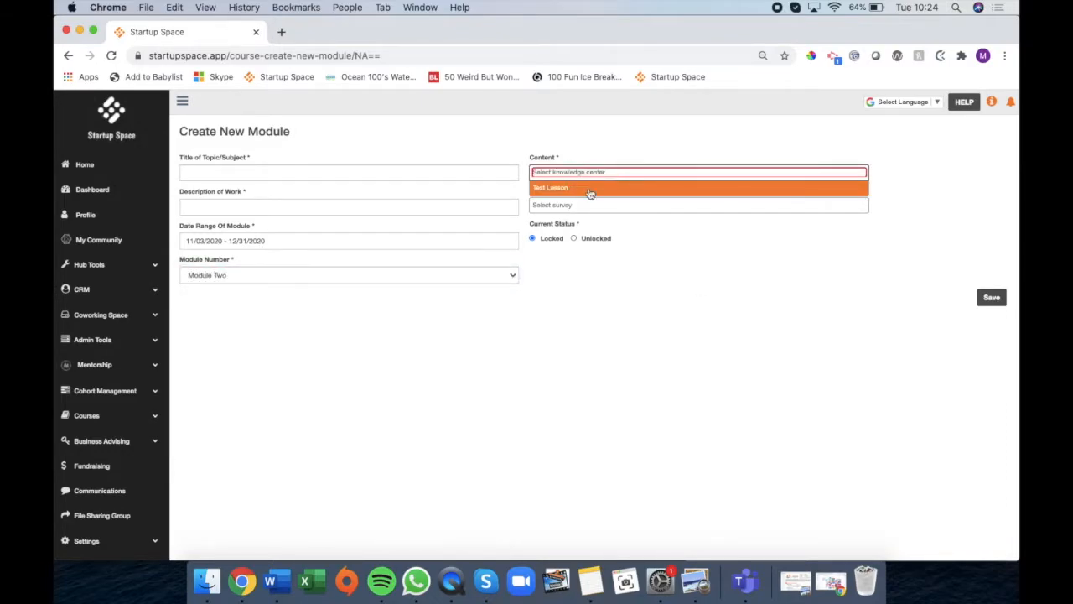
click(587, 148)
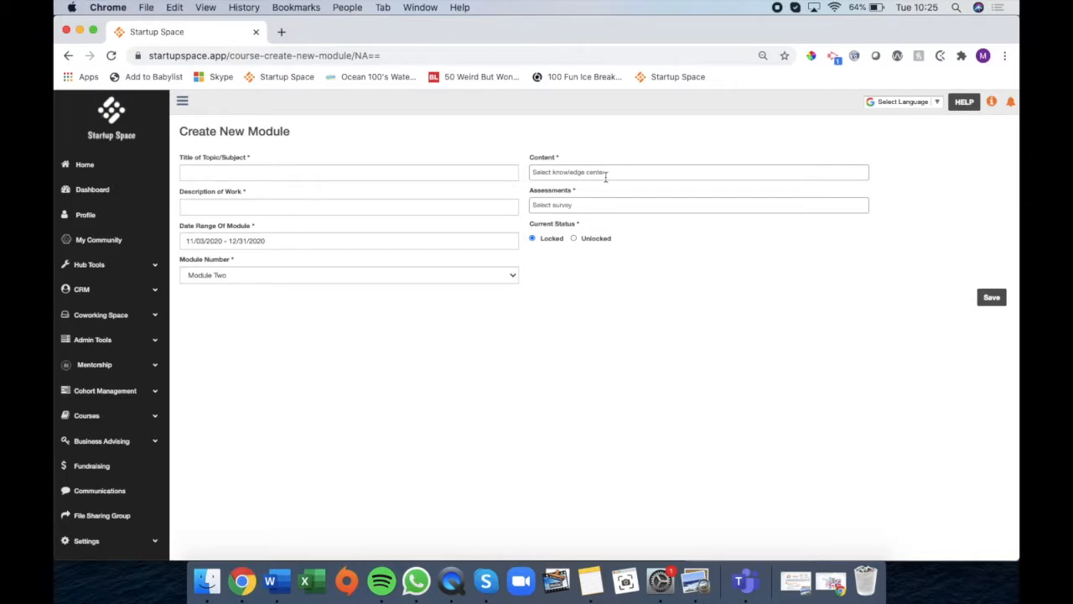
click(568, 206)
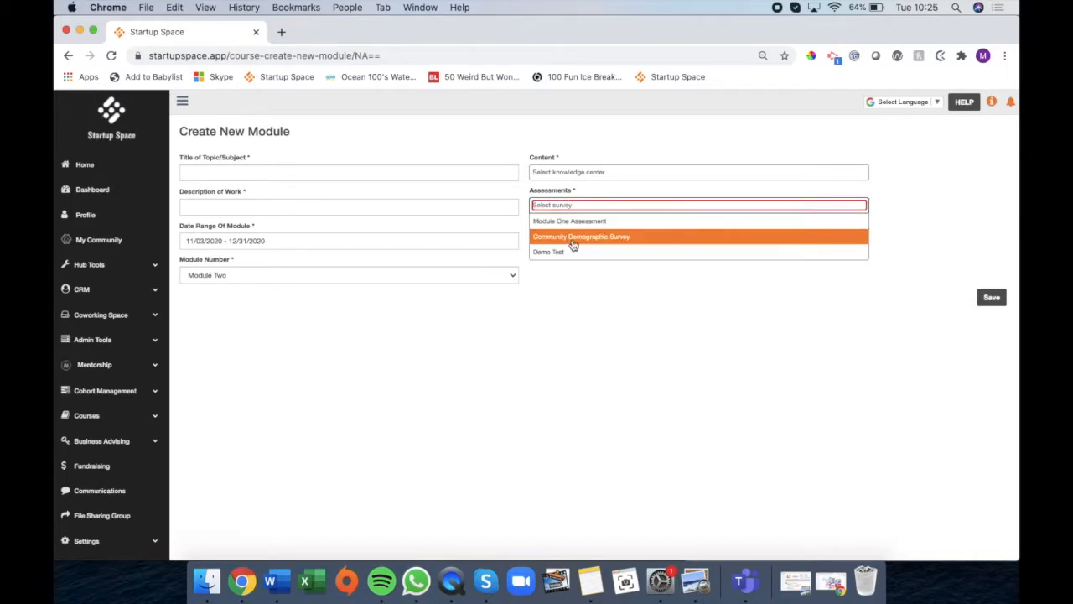
click(607, 194)
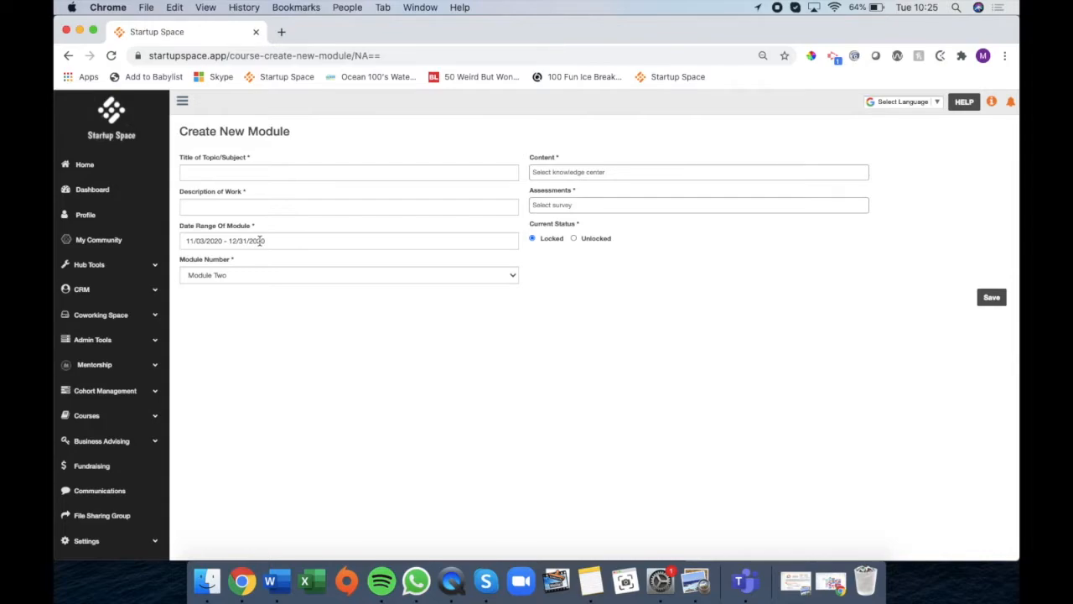
Try the Unlocked status for the new module, return it to Locked and leave the form unsaved
click(585, 239)
click(542, 242)
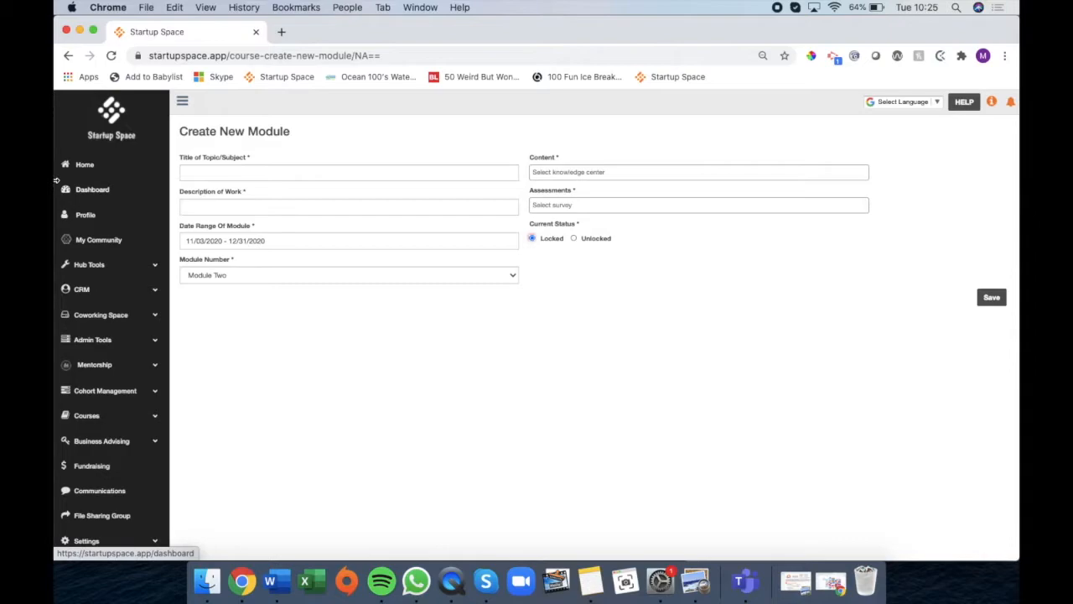
scroll(67, 456, down, 1)
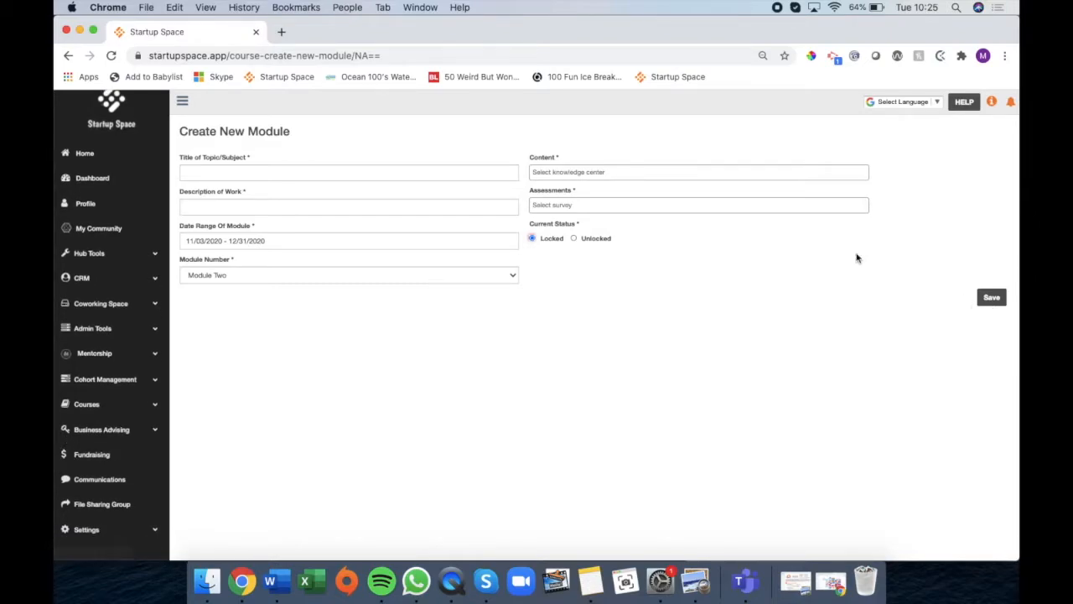
click(68, 56)
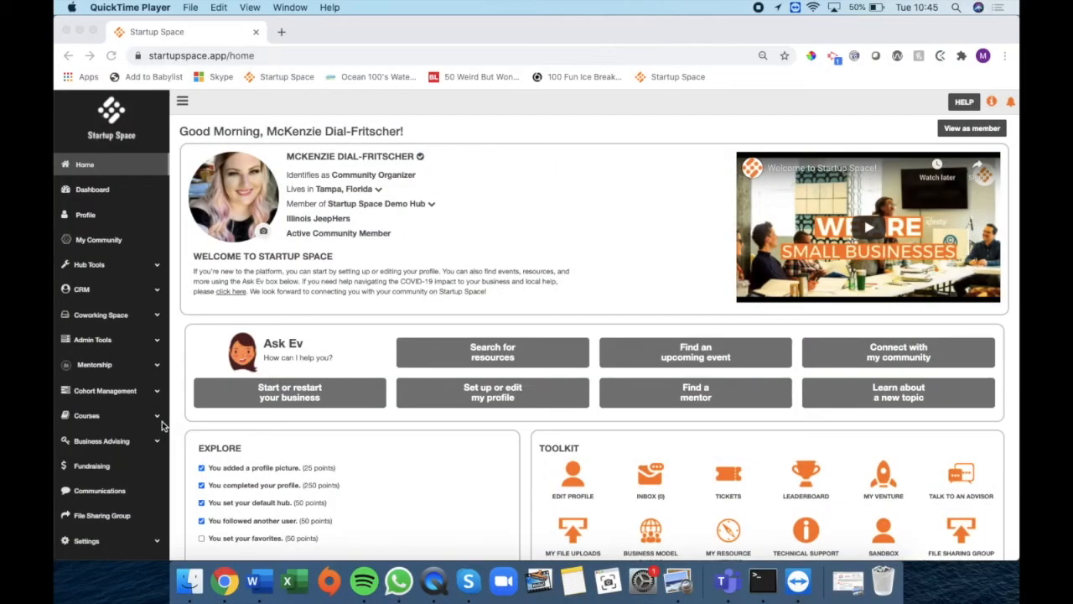
Open the hub's Knowledge Center and show all of its listings
click(113, 265)
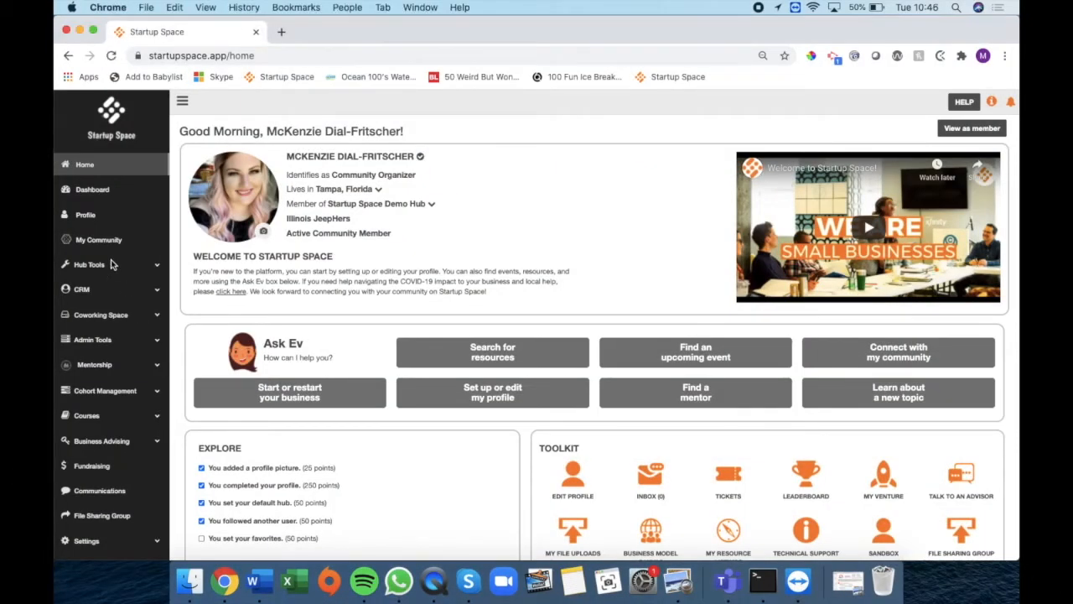
click(113, 265)
click(115, 288)
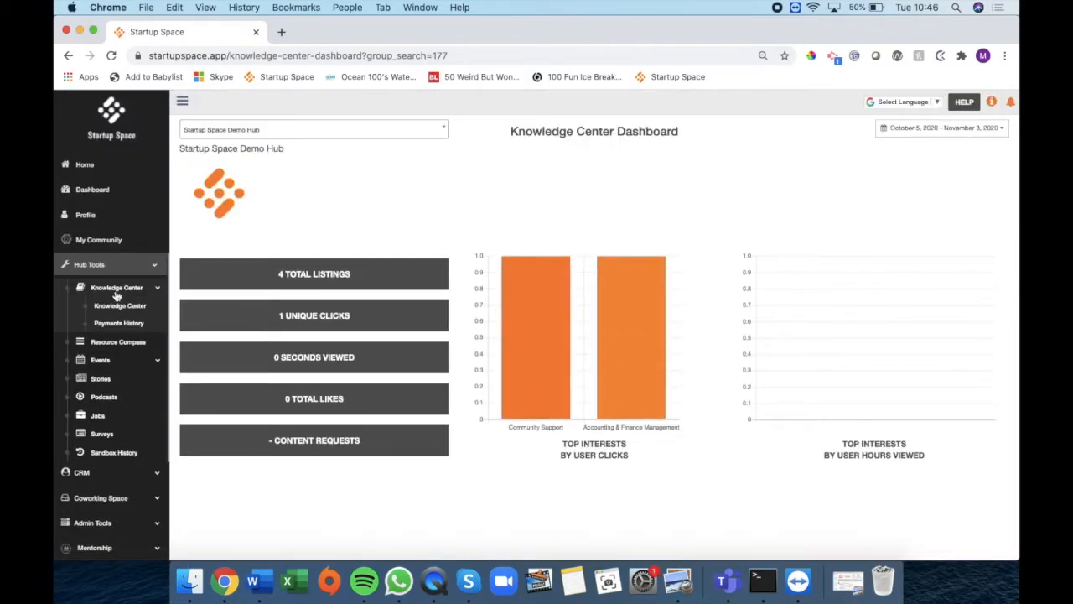
click(320, 284)
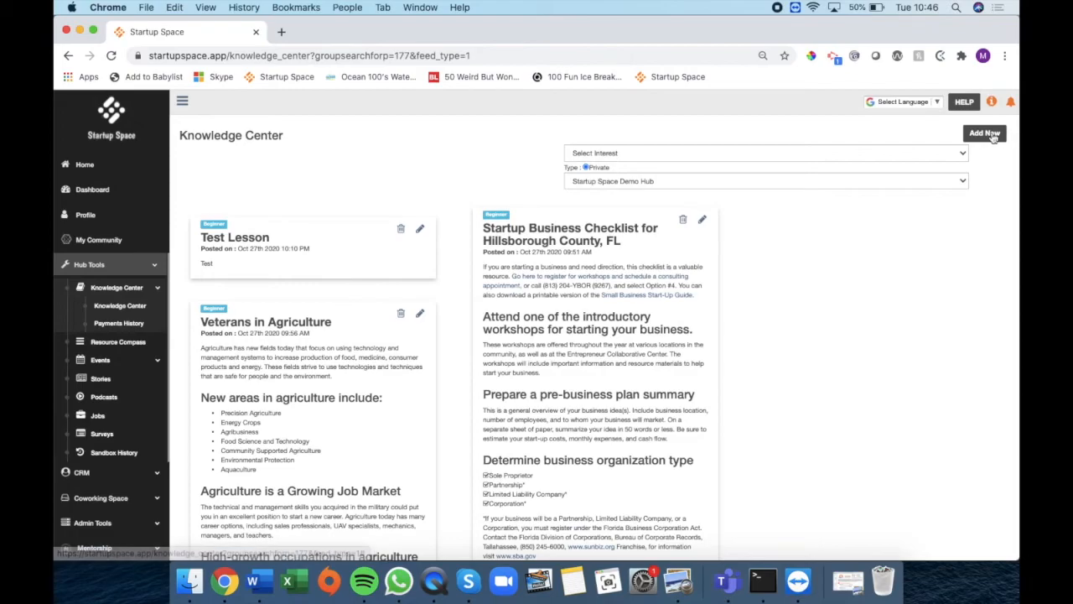
Start a new Knowledge Center entry and mark it as For Cohort Only
click(984, 132)
scroll(503, 370, down, 10)
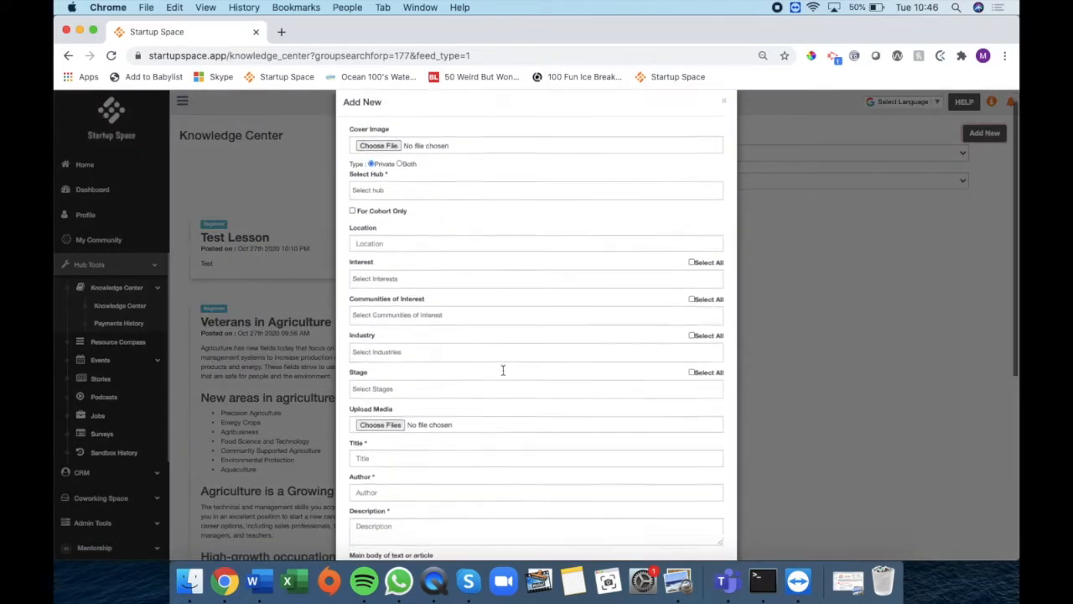
scroll(425, 330, up, 10)
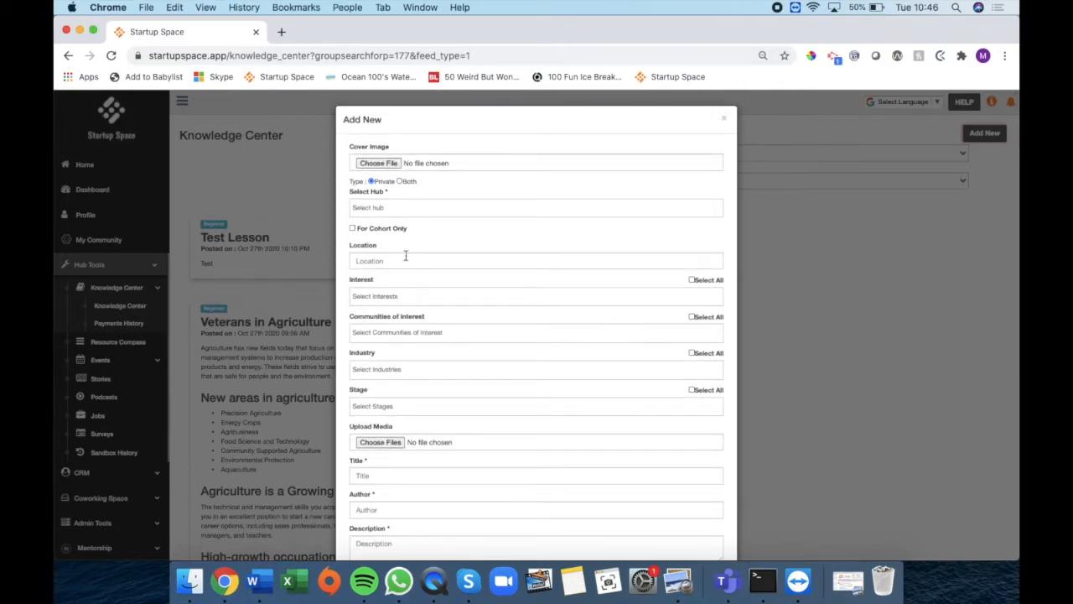
scroll(467, 500, down, 1)
scroll(468, 500, up, 1)
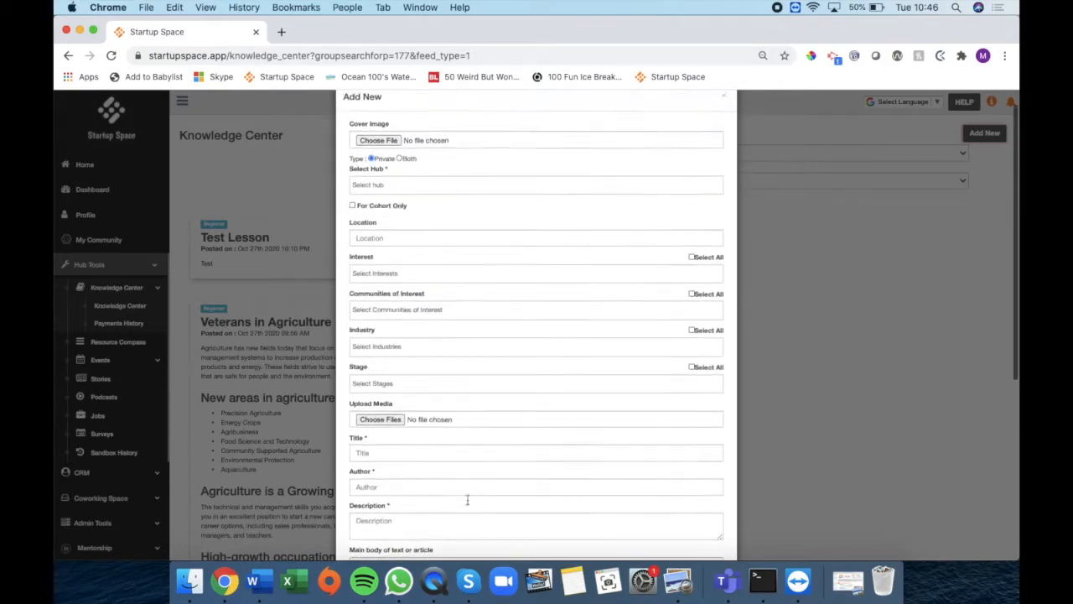
scroll(381, 232, up, 5)
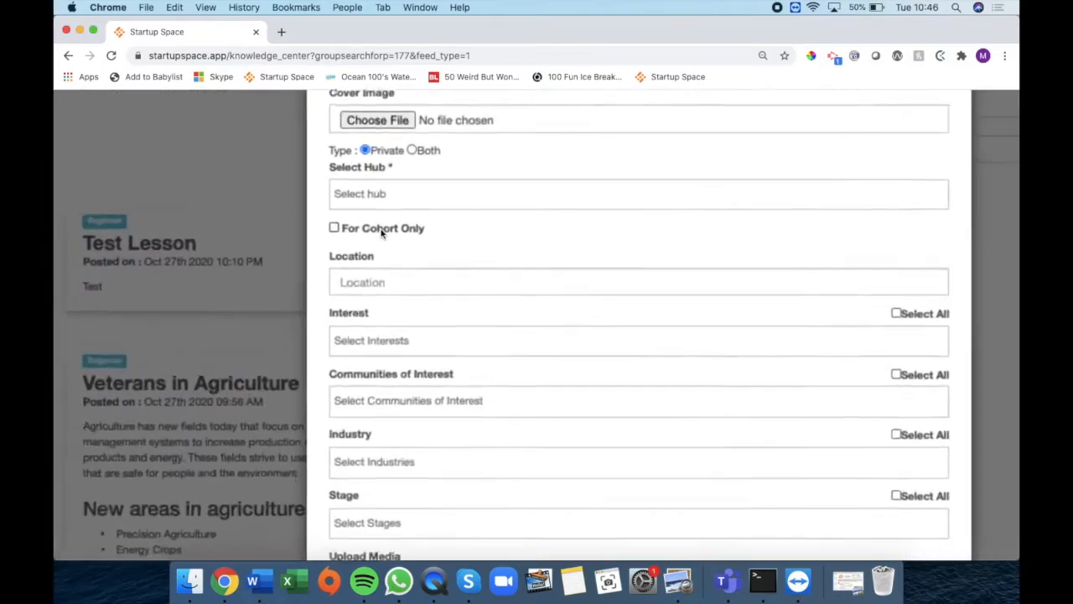
scroll(382, 232, up, 1)
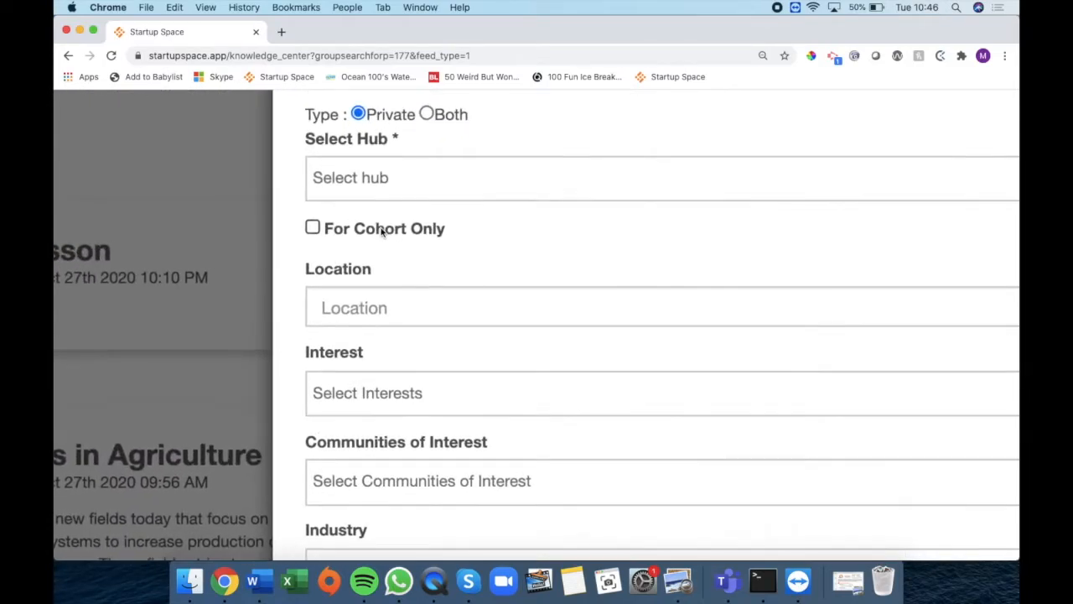
click(313, 228)
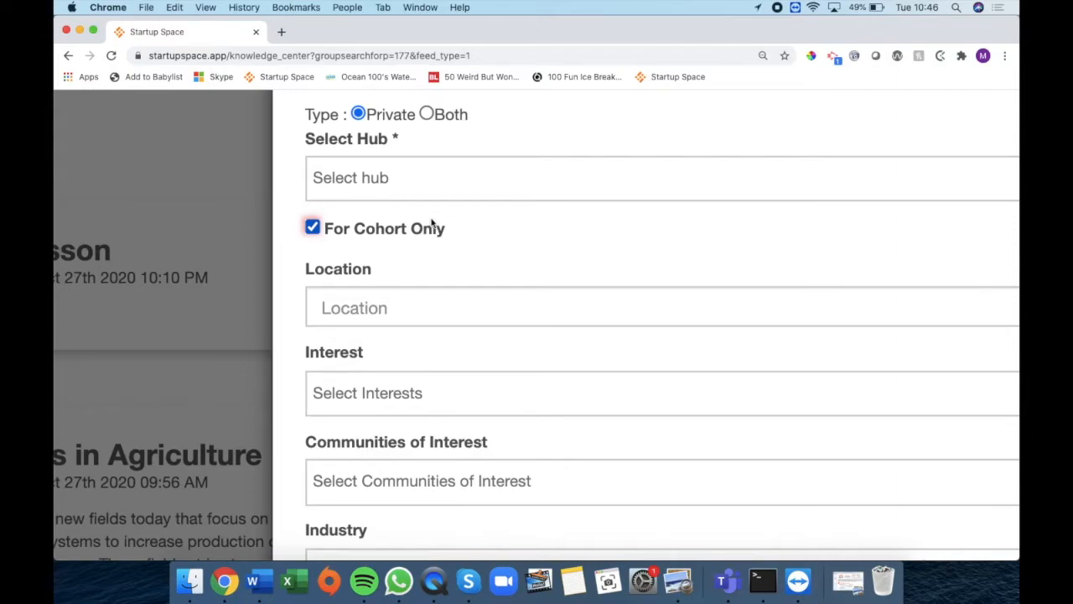
Review the remaining fields of the new Knowledge Center entry and close the form without saving
key(super+0)
scroll(660, 243, down, 8)
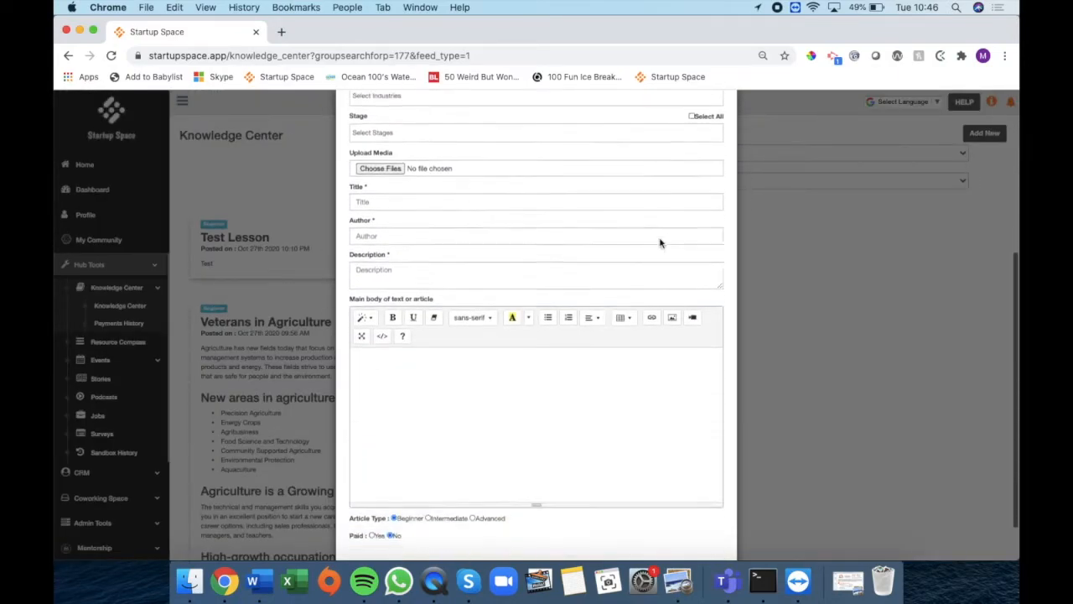
scroll(659, 244, up, 8)
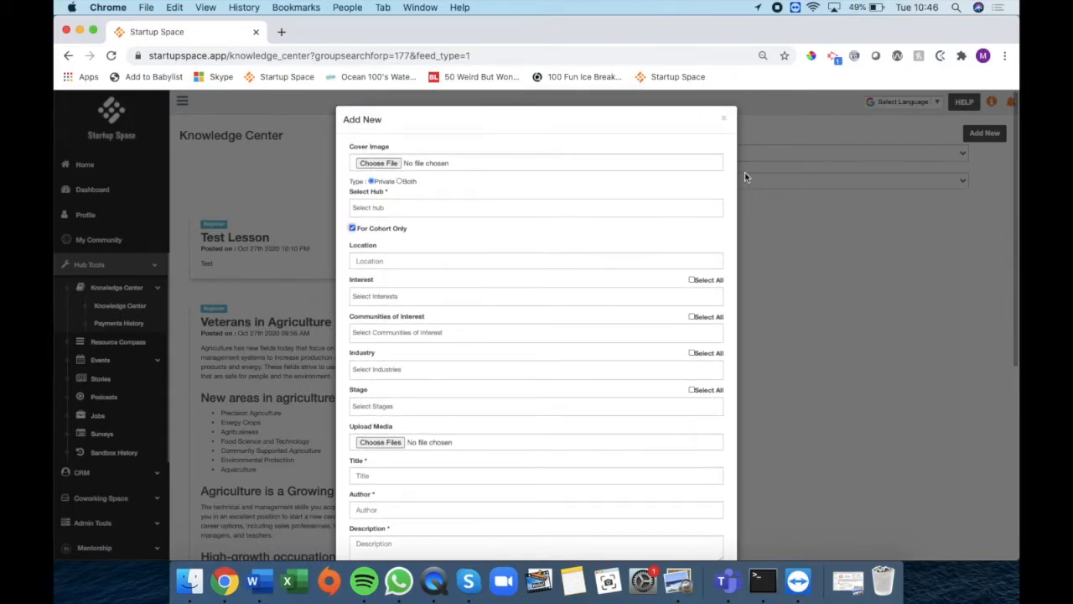
click(726, 122)
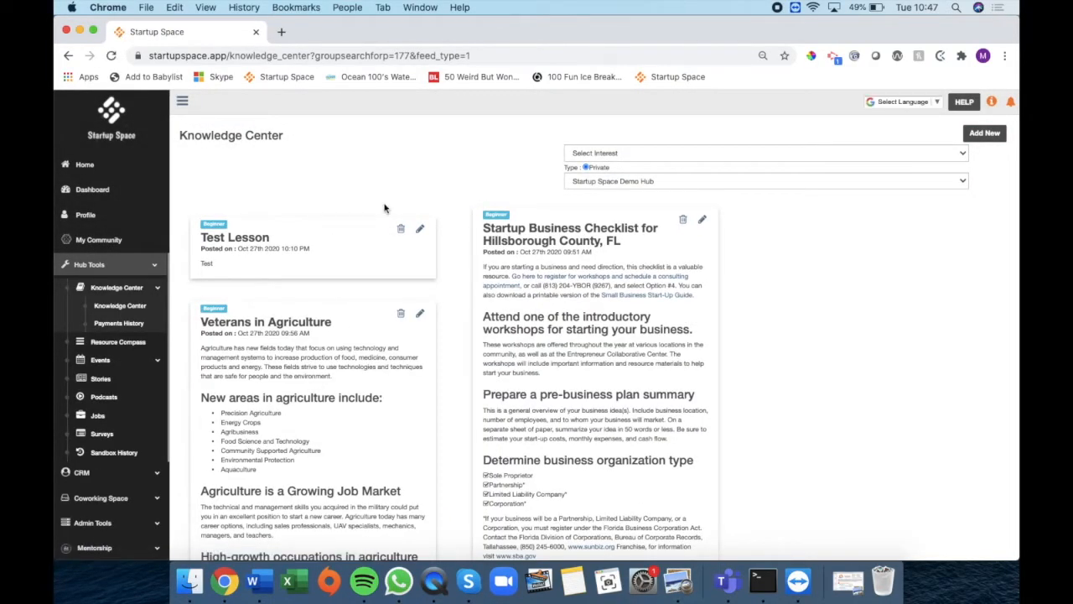
Open the Test Lesson entry for editing, check its cohort-only designation and close it without changes
click(421, 233)
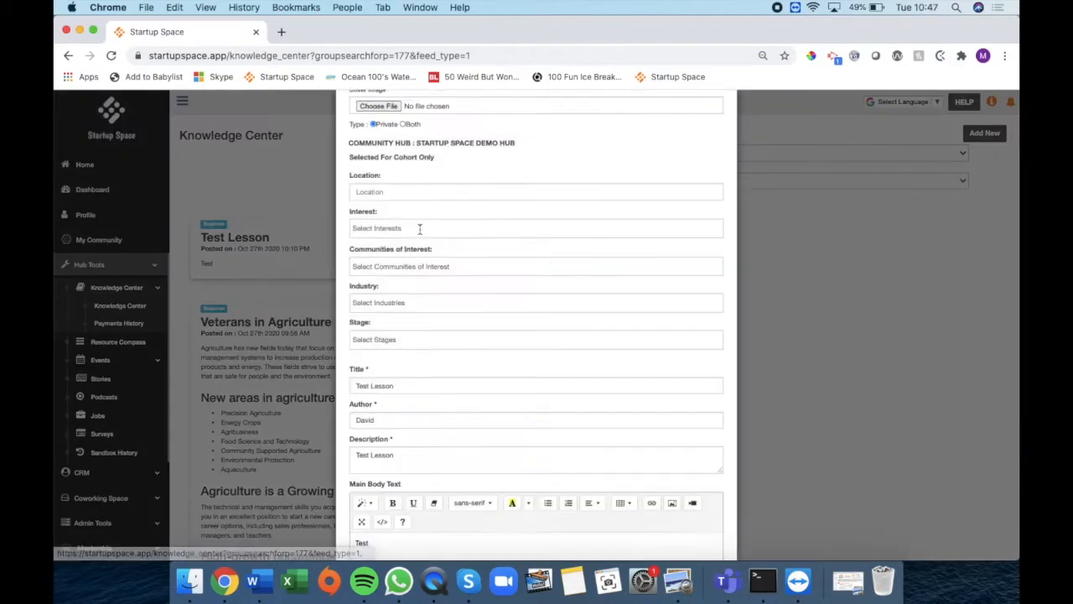
scroll(421, 217, up, 5)
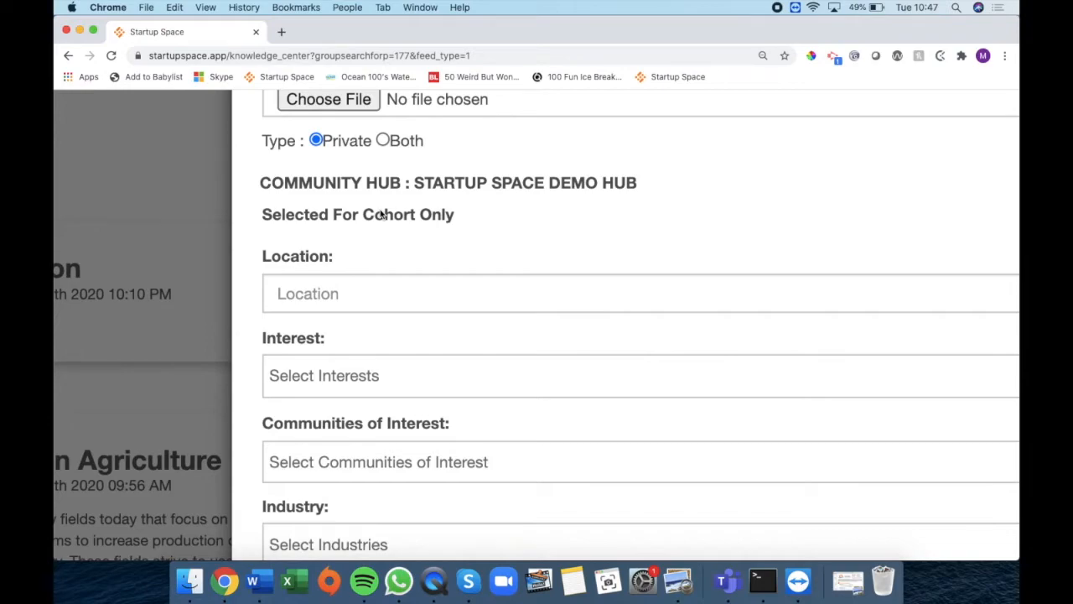
scroll(385, 216, down, 5)
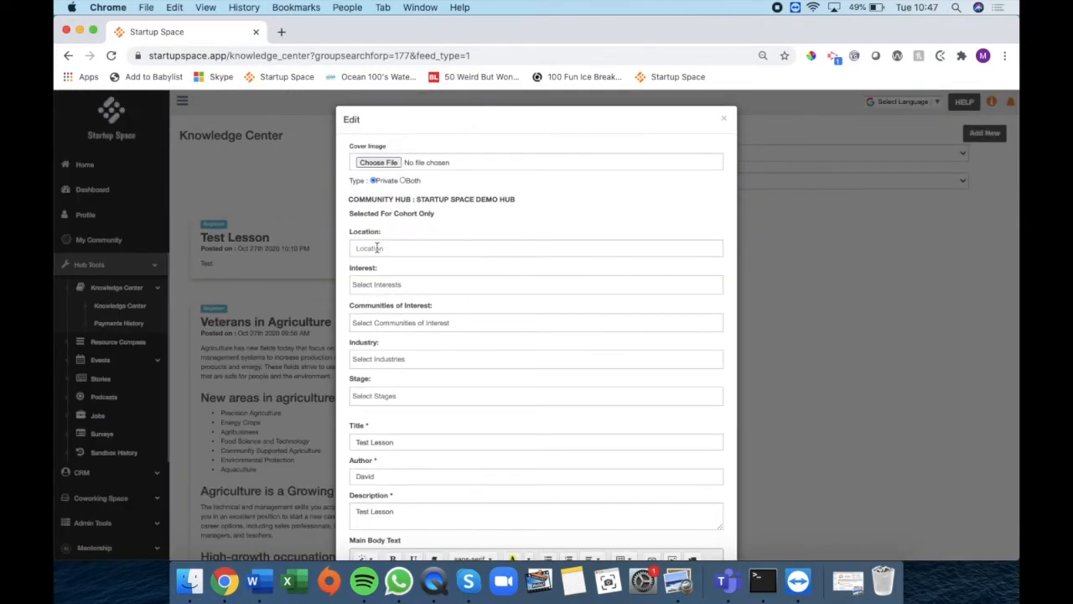
click(723, 118)
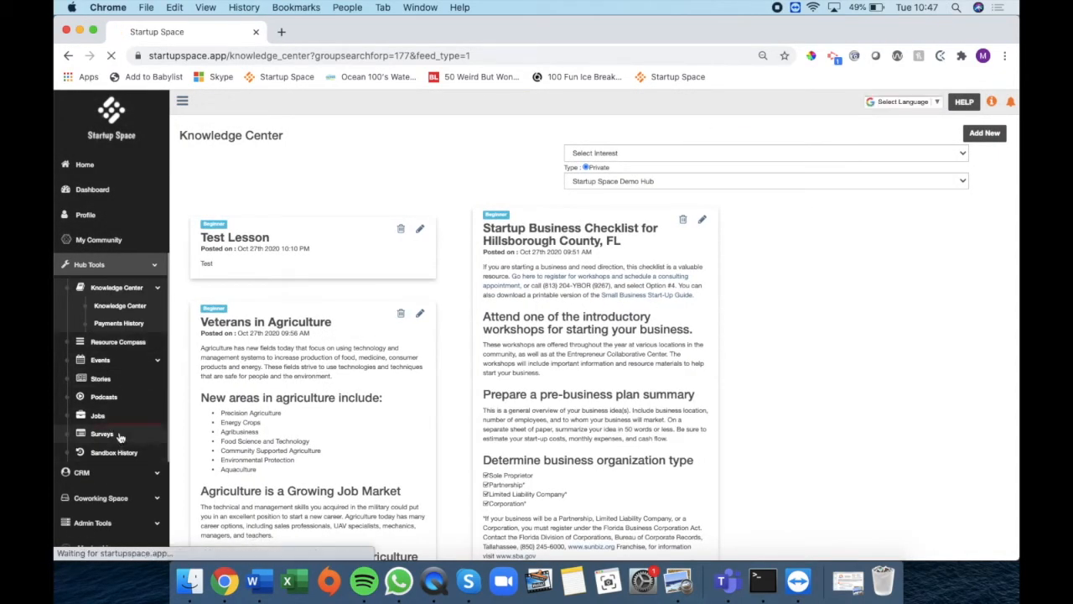
Open the hub's survey list, start a new survey and look through its blank form
click(120, 435)
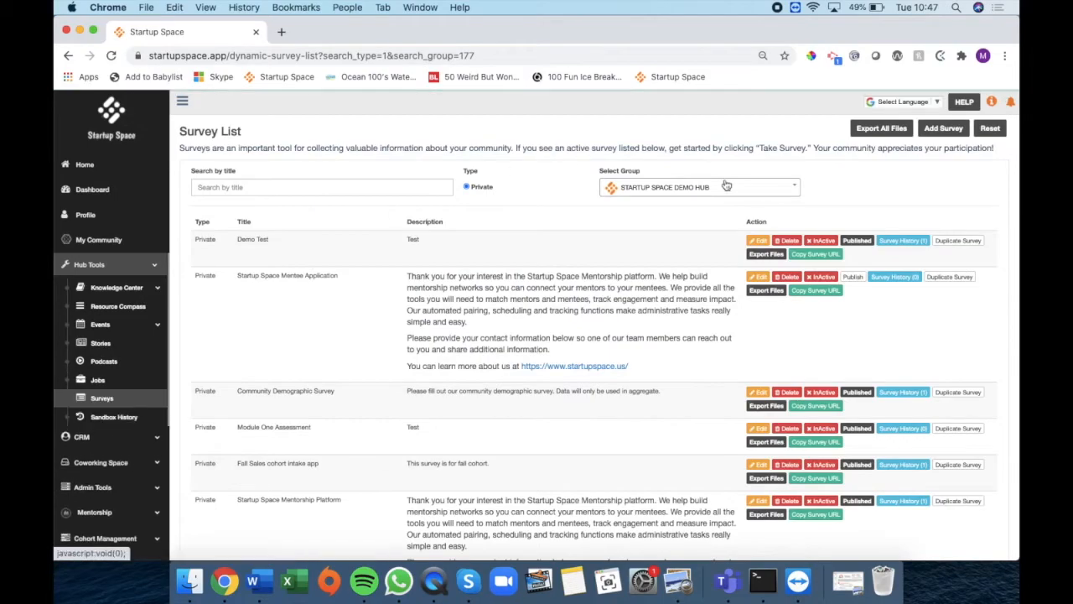
click(946, 133)
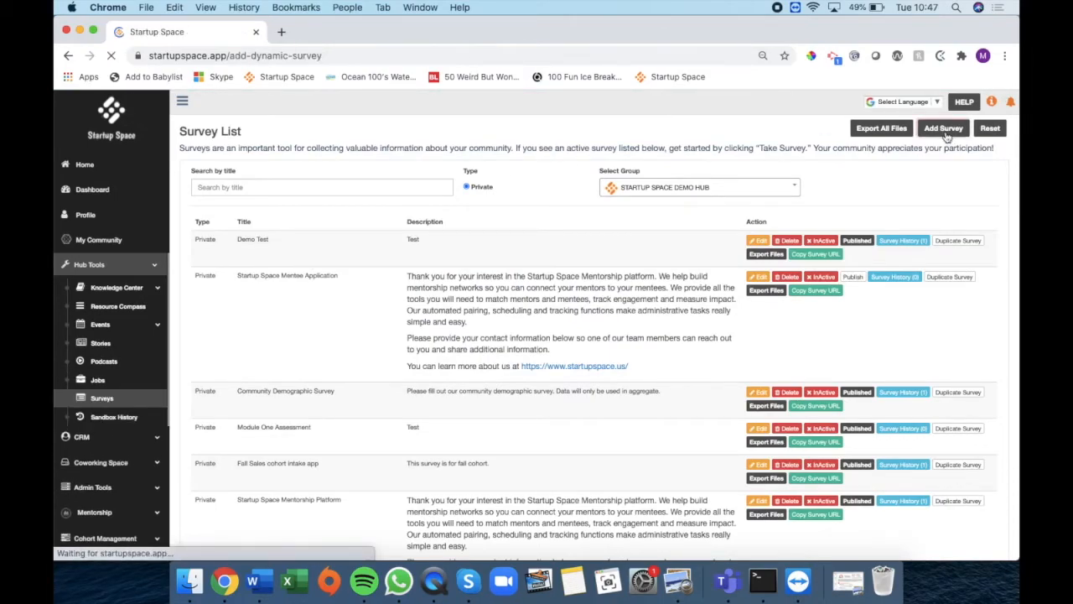
scroll(411, 393, down, 3)
scroll(411, 393, down, 5)
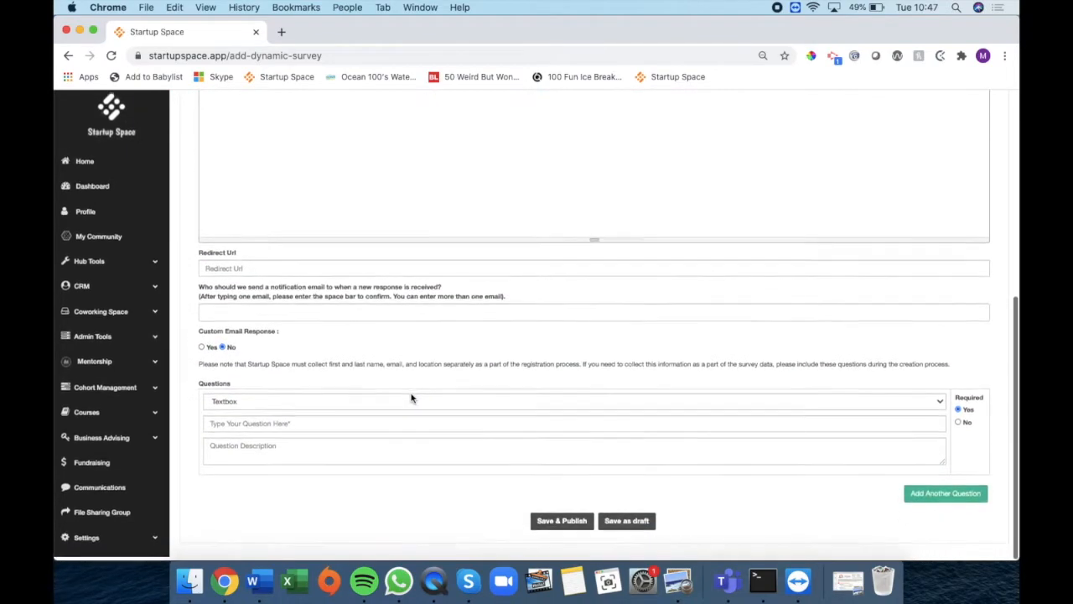
scroll(349, 215, up, 6)
scroll(351, 221, up, 3)
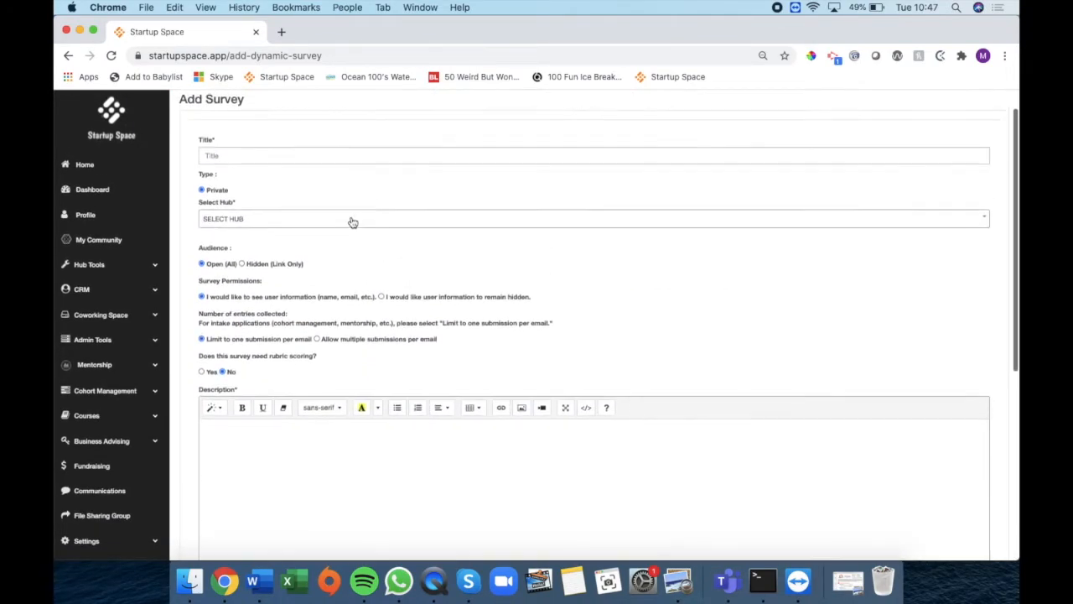
Examine the new survey's audience options, including Hidden (Link Only), along with its permission and submission settings
scroll(367, 412, down, 5)
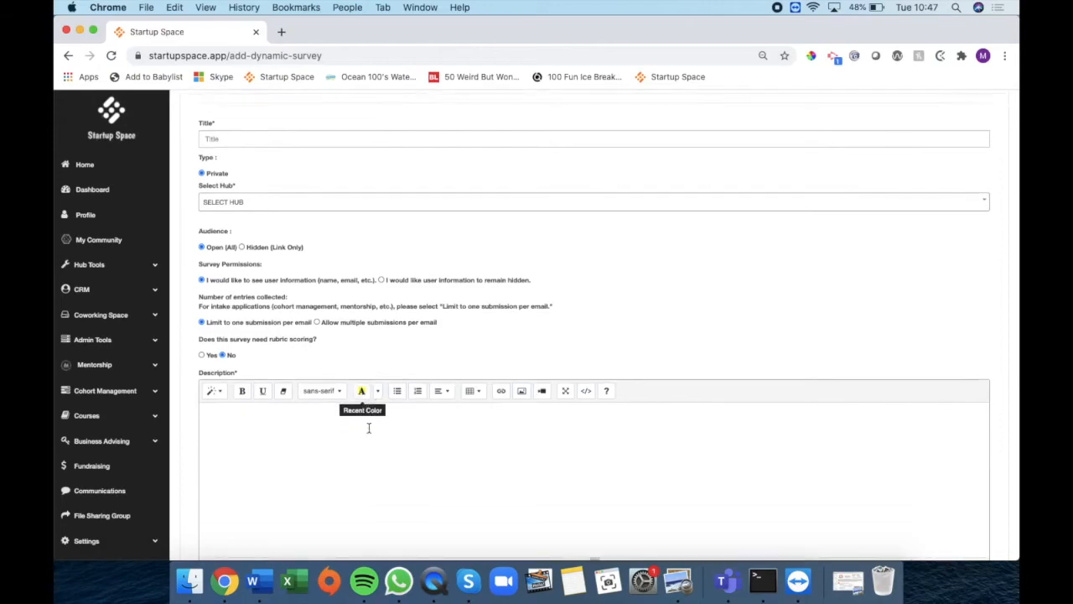
scroll(372, 427, up, 4)
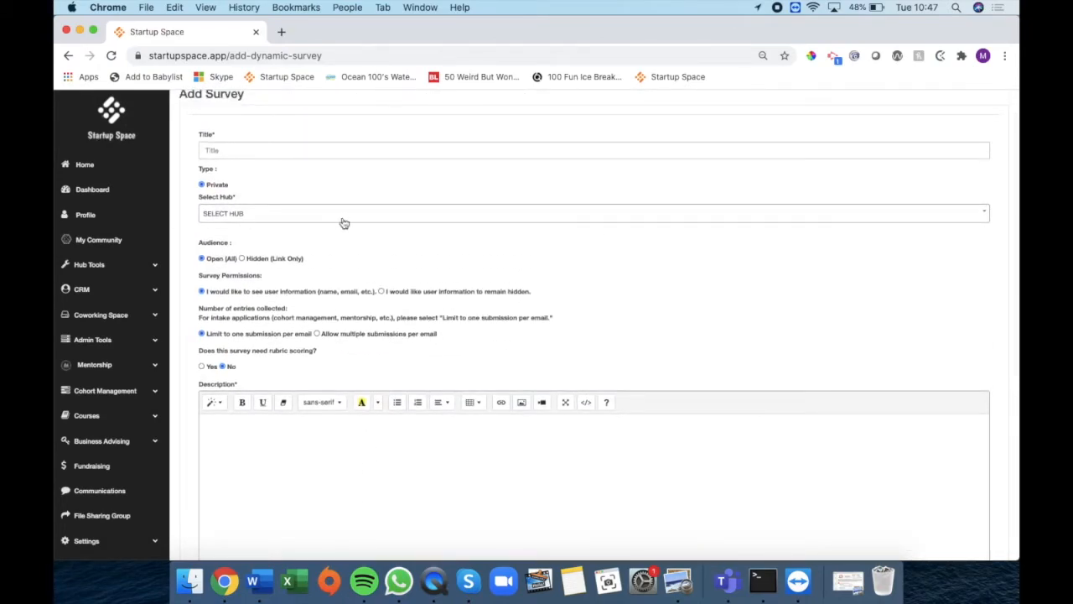
scroll(285, 332, down, 5)
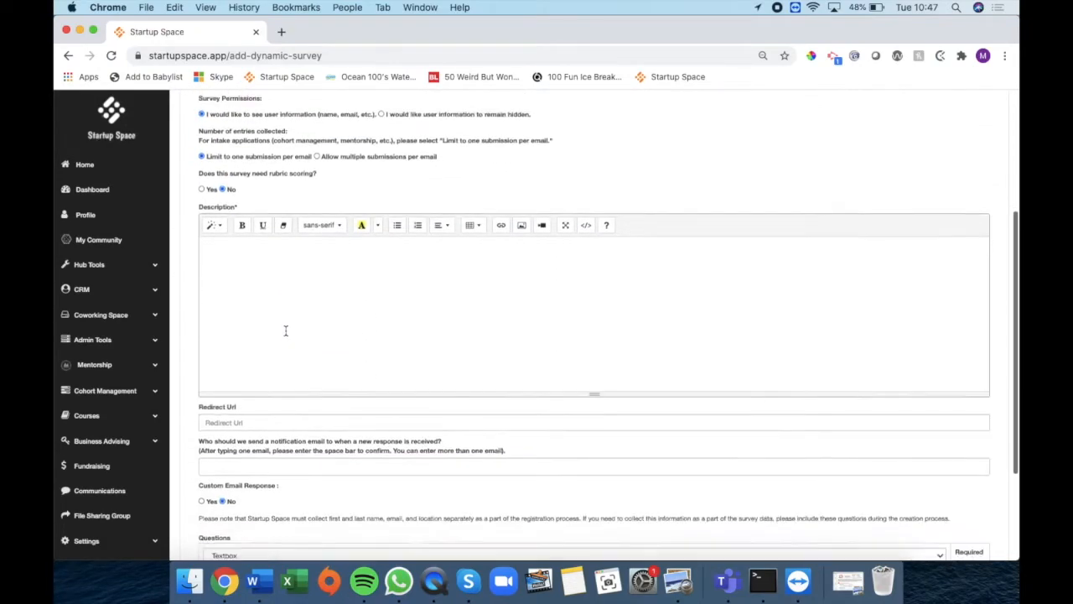
scroll(251, 293, up, 5)
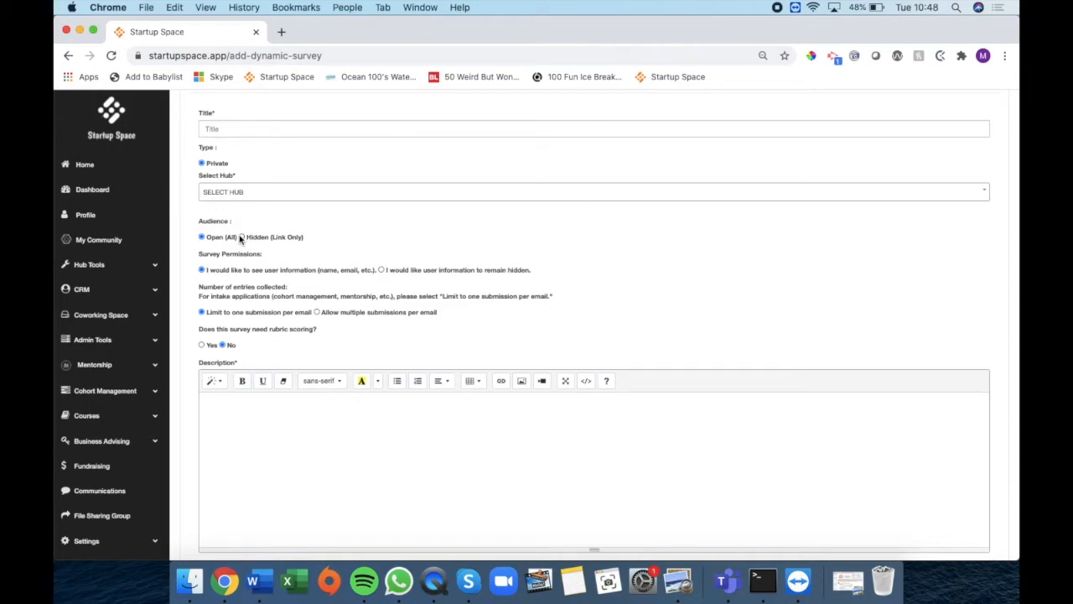
scroll(240, 238, up, 5)
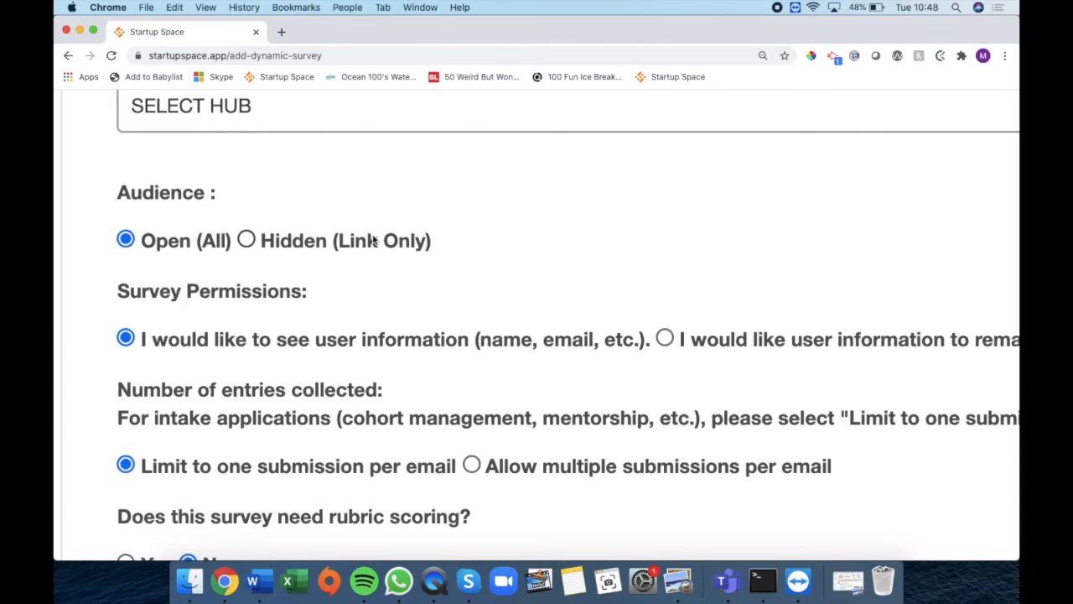
key(super+0)
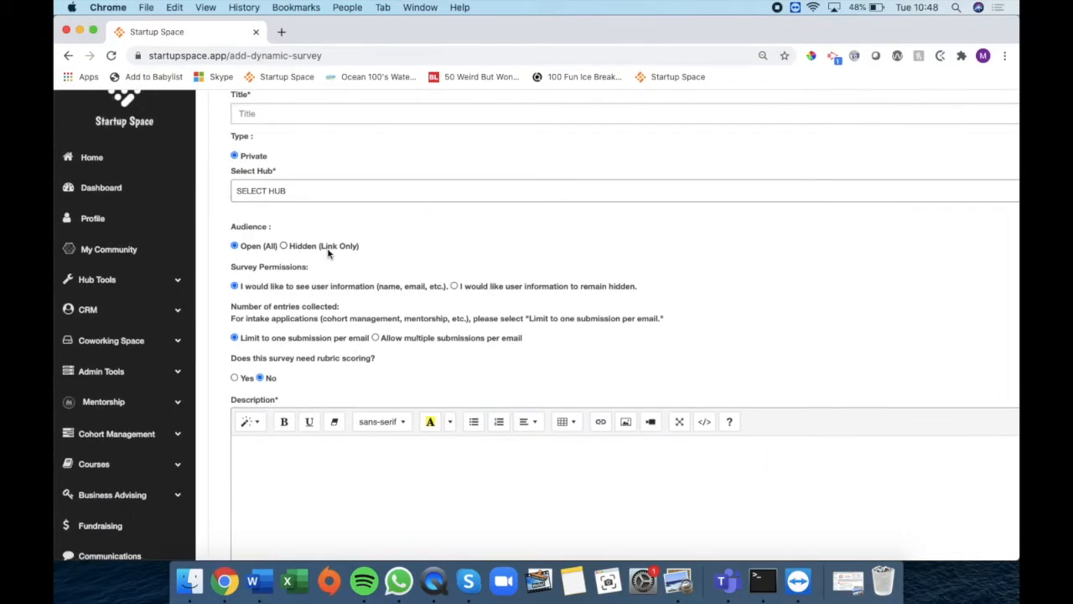
key(super+minus)
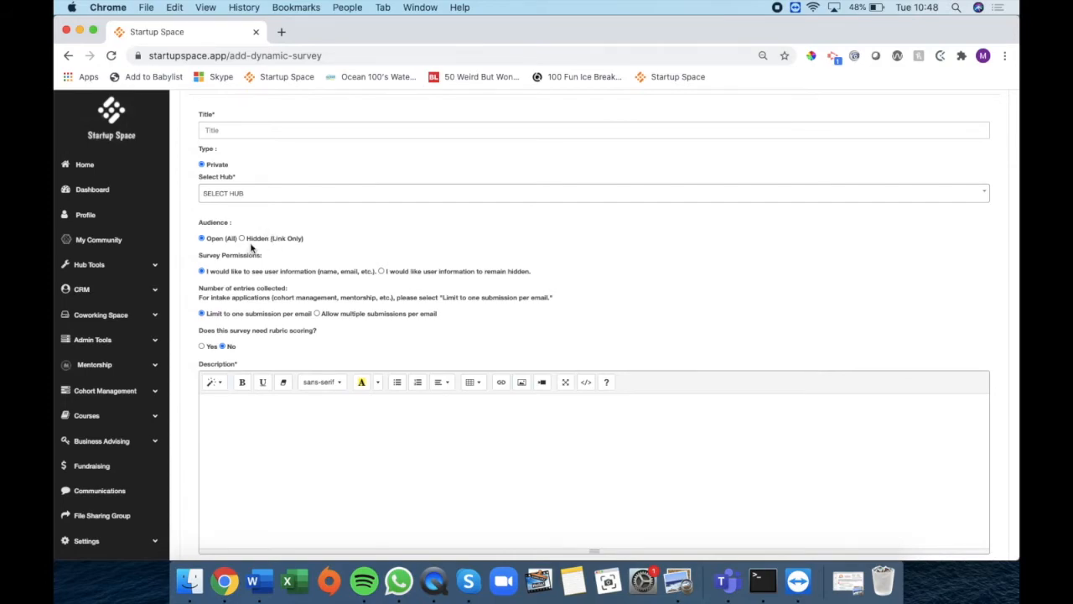
Review the question types available for the new survey's first question, leaving it as Textbox
scroll(348, 340, down, 10)
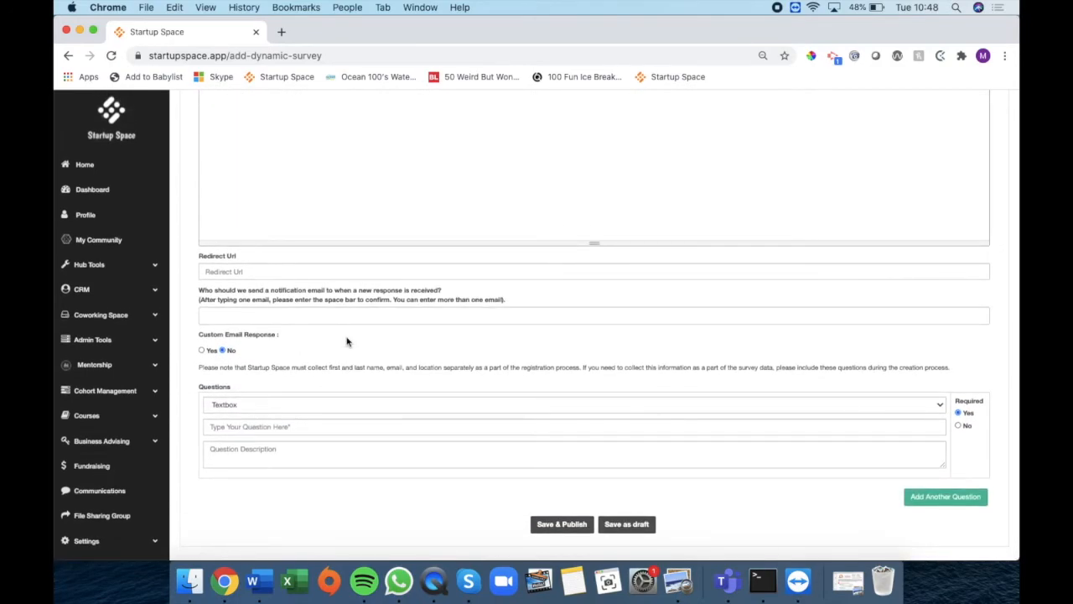
click(285, 404)
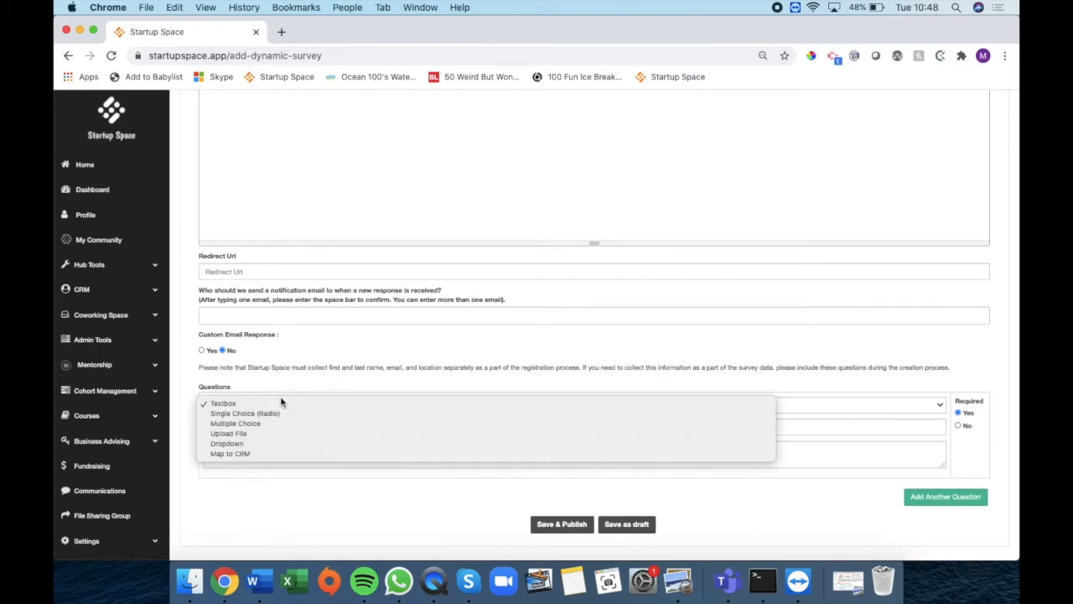
click(314, 379)
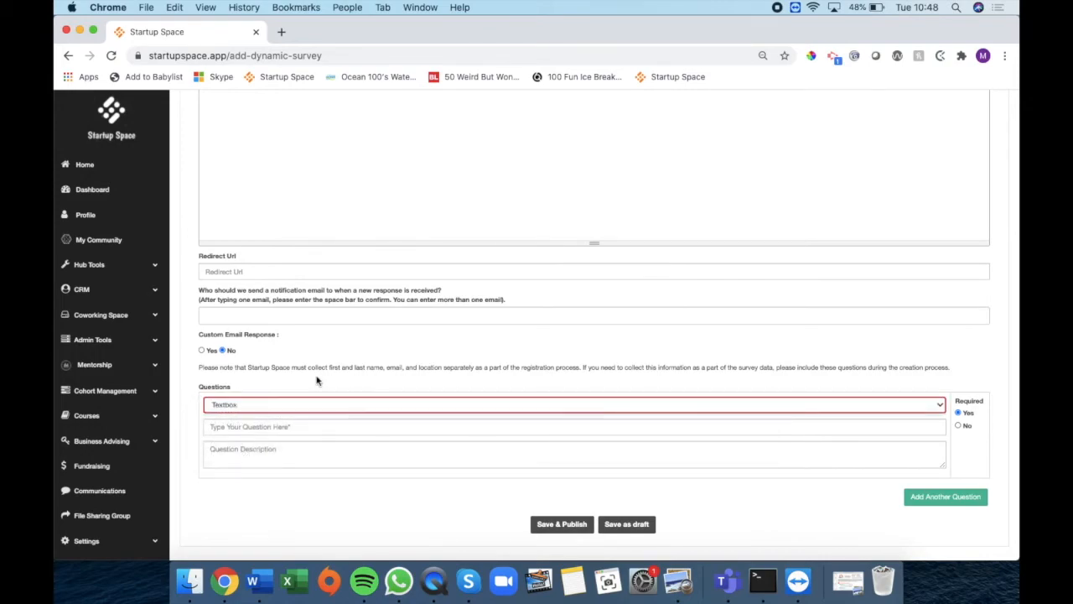
click(346, 359)
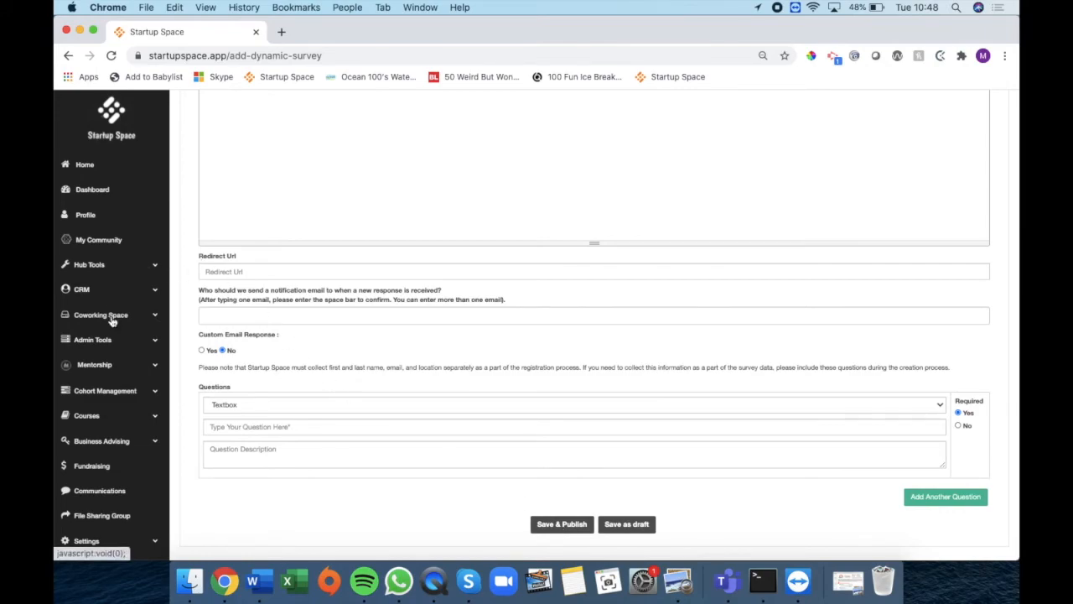
Open the courses list and view the course The Fundamentals of Funding
click(117, 392)
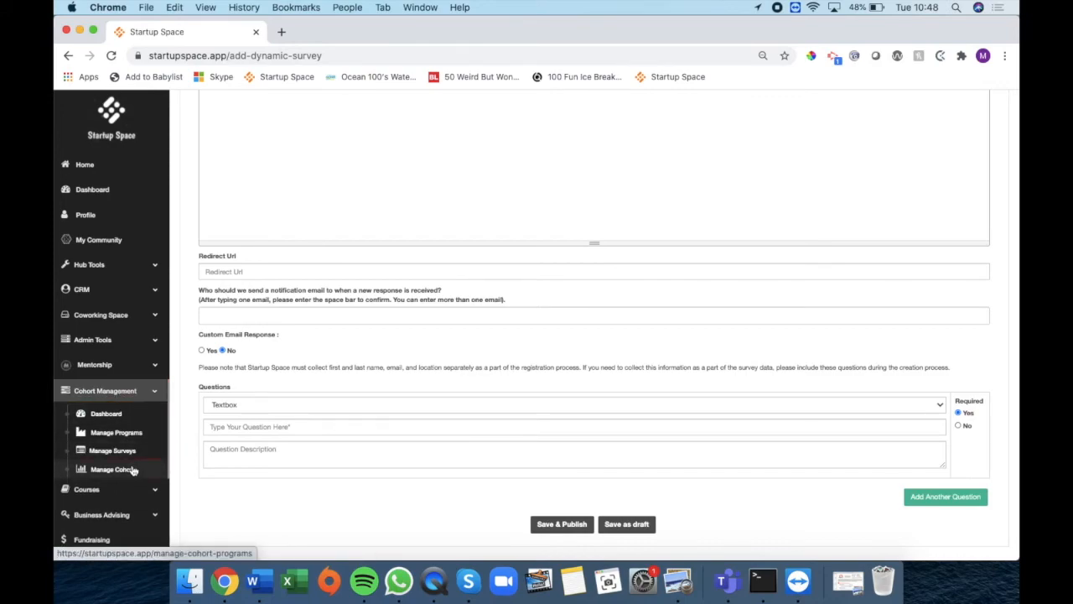
scroll(120, 471, down, 1)
click(120, 470)
click(118, 409)
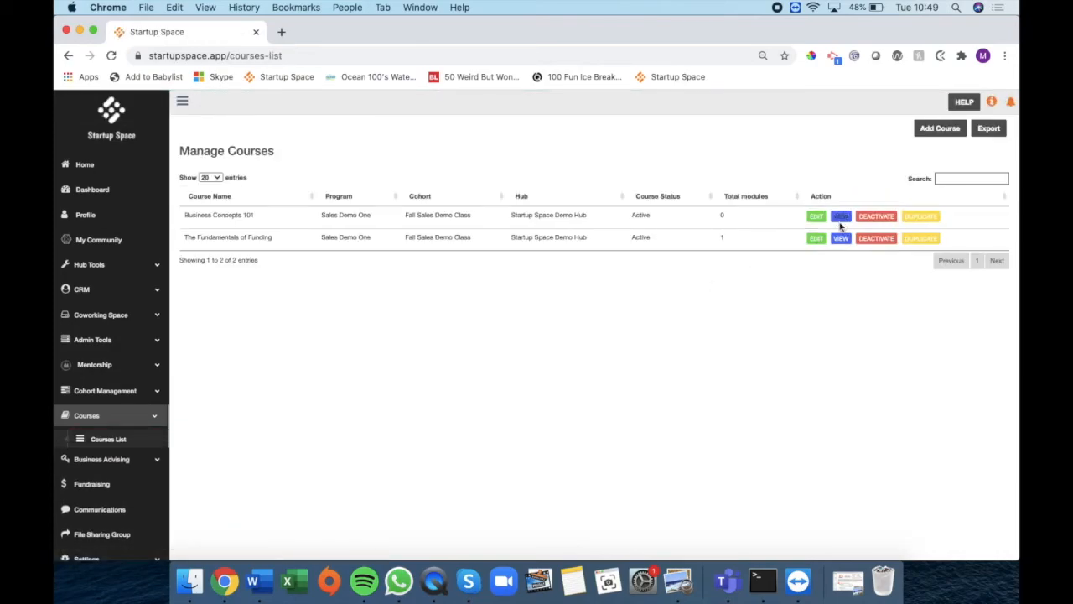
click(840, 240)
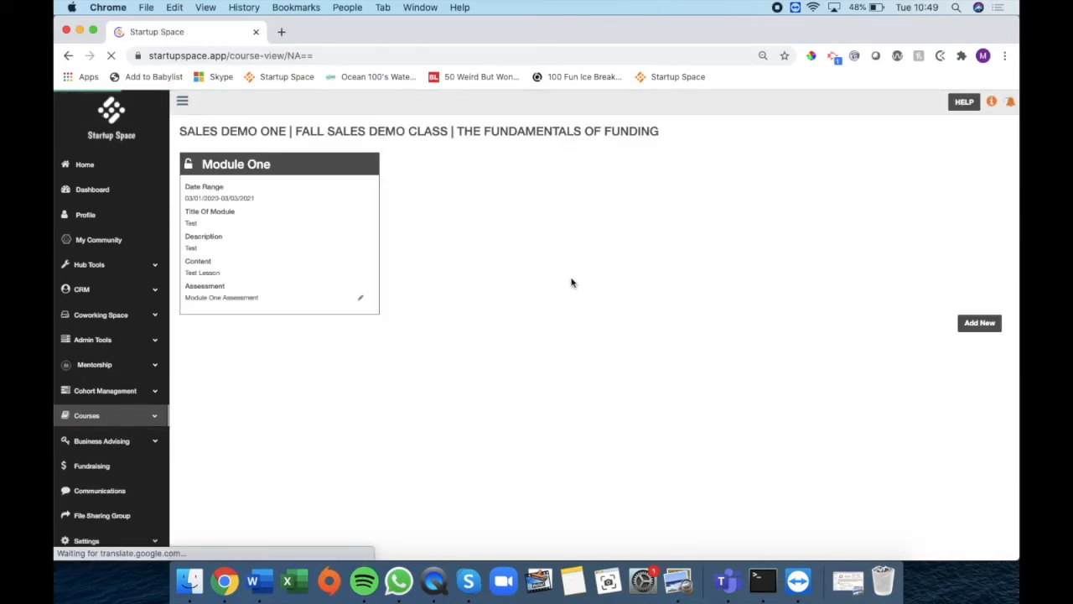
Open Module One for editing, check the content available to it and return to the course without updating
click(361, 301)
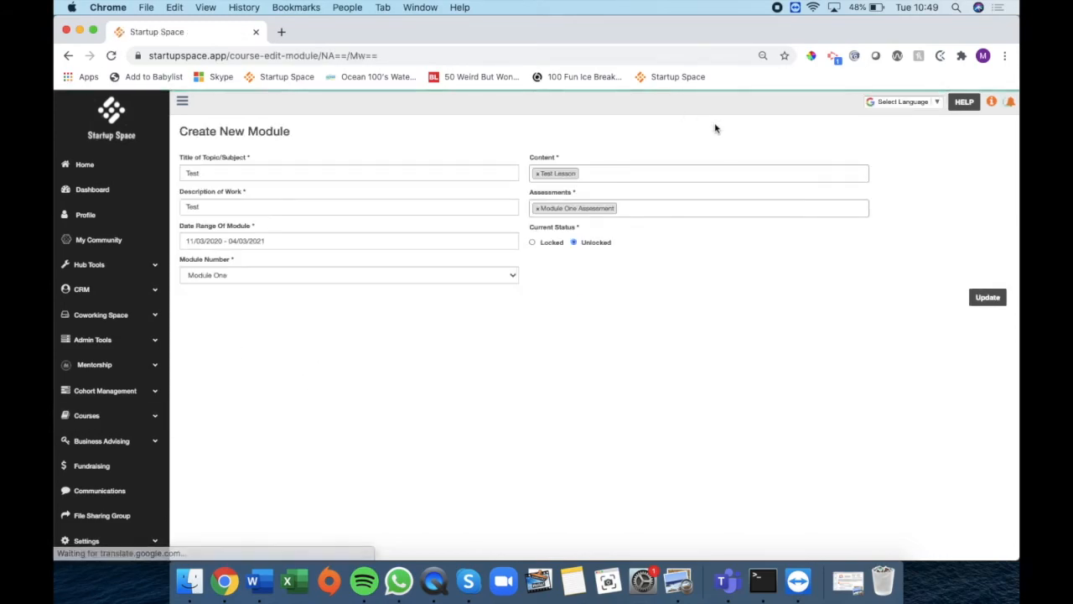
click(622, 175)
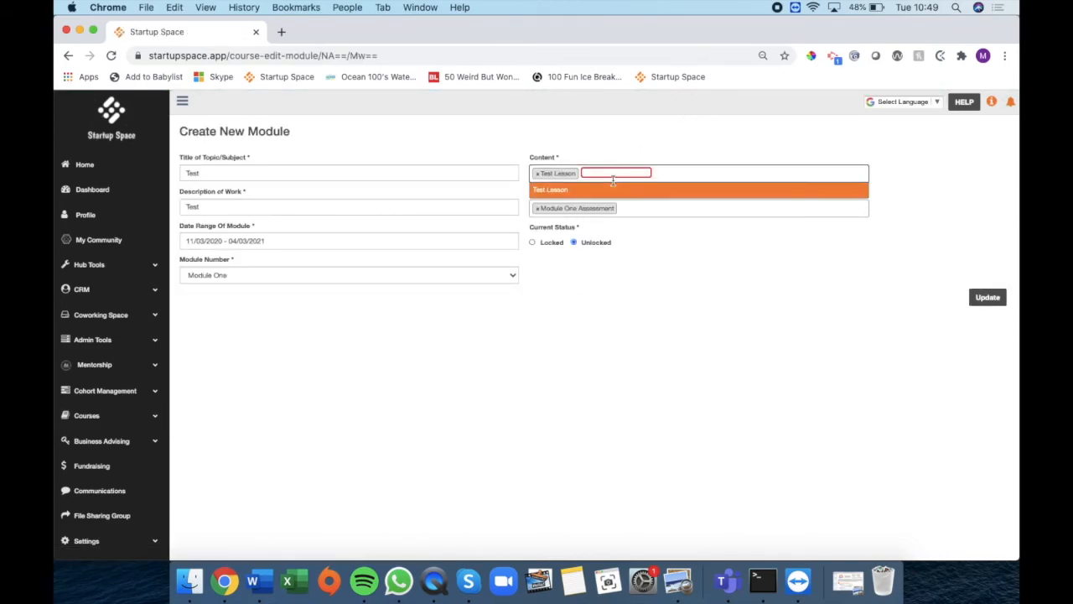
click(587, 144)
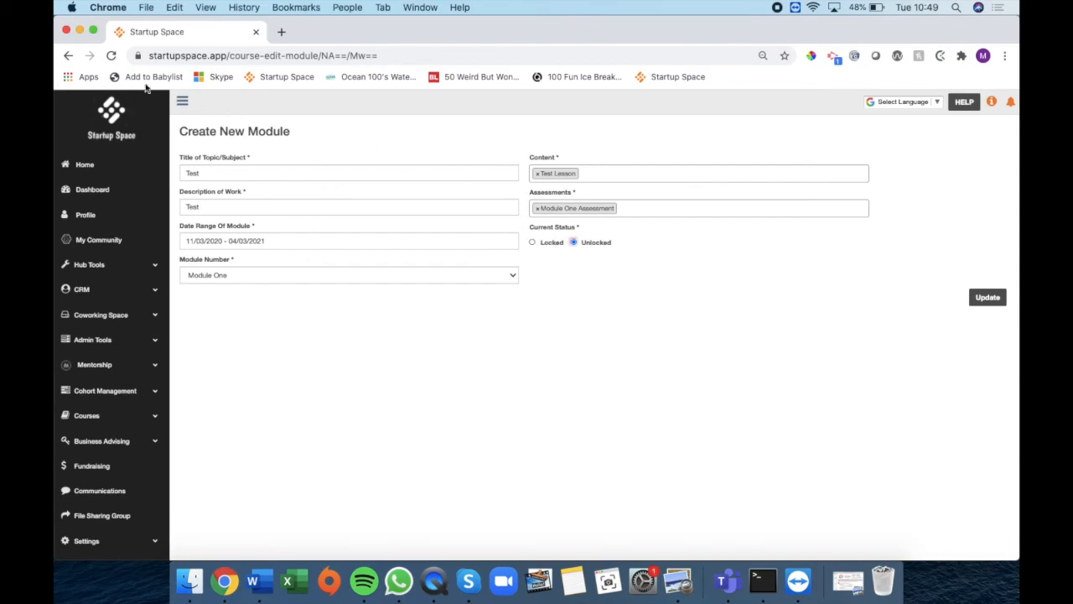
click(69, 56)
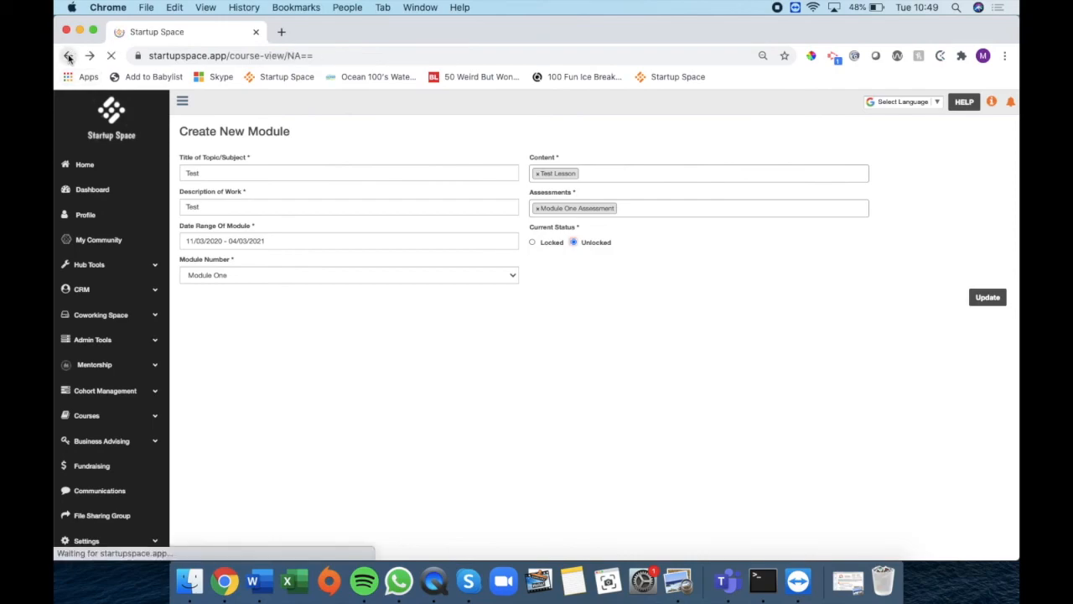